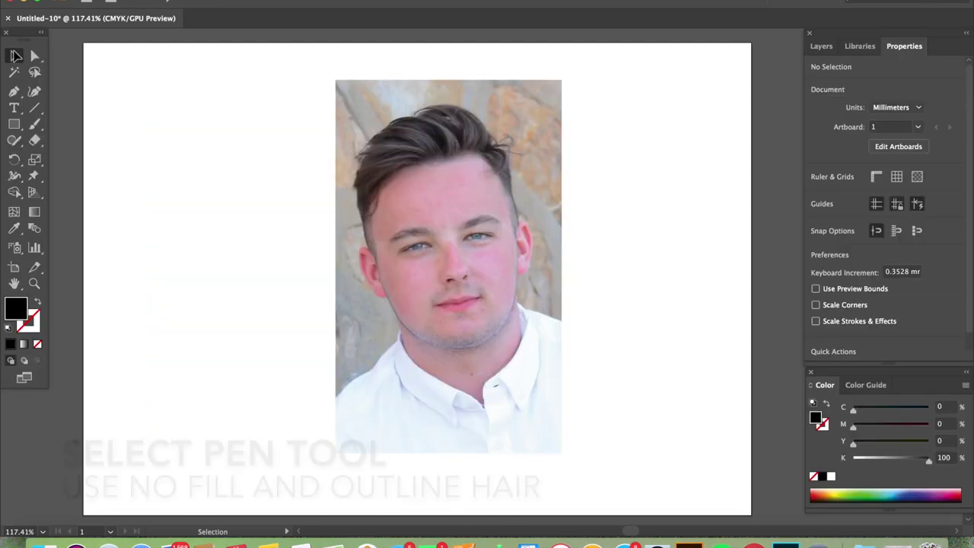
- Switch to the Pen tool and set the fill to None
click(14, 91)
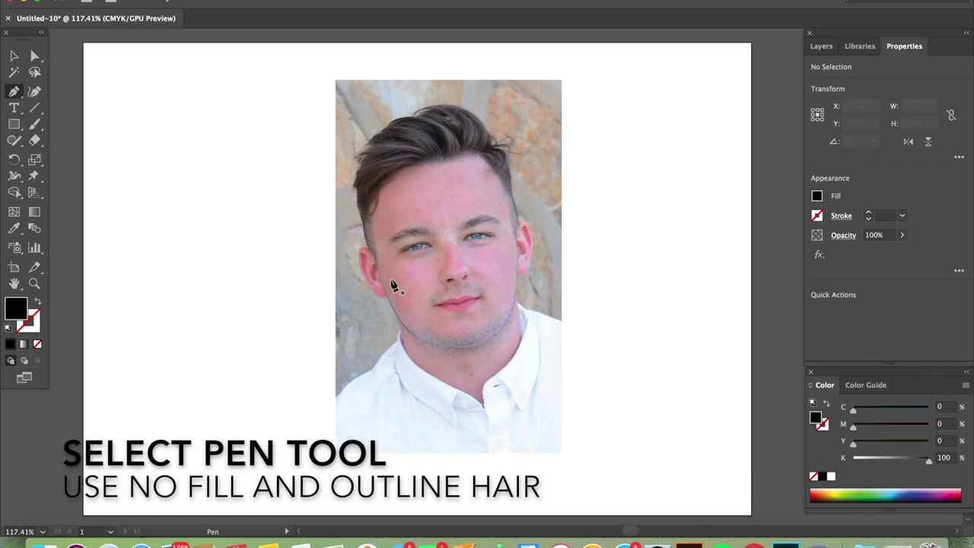
click(816, 196)
click(669, 245)
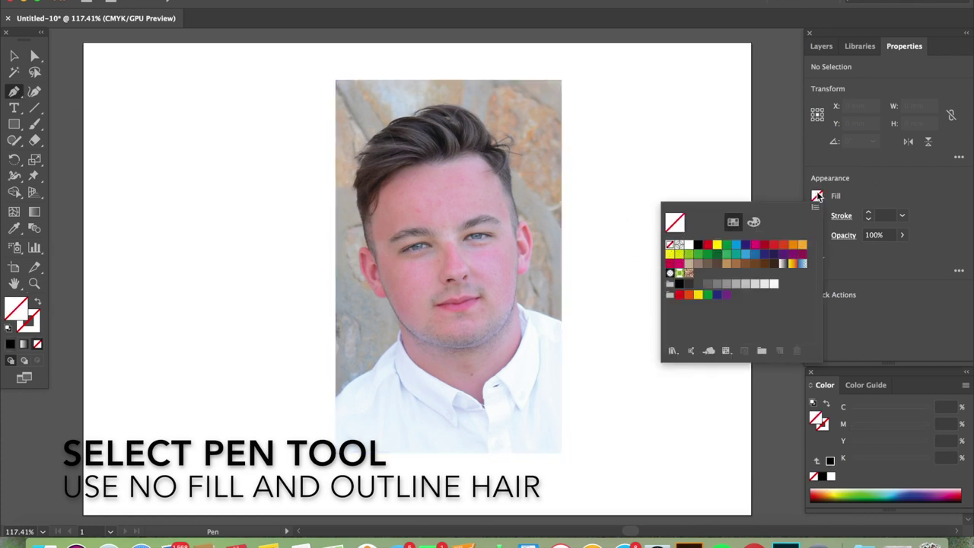
click(816, 196)
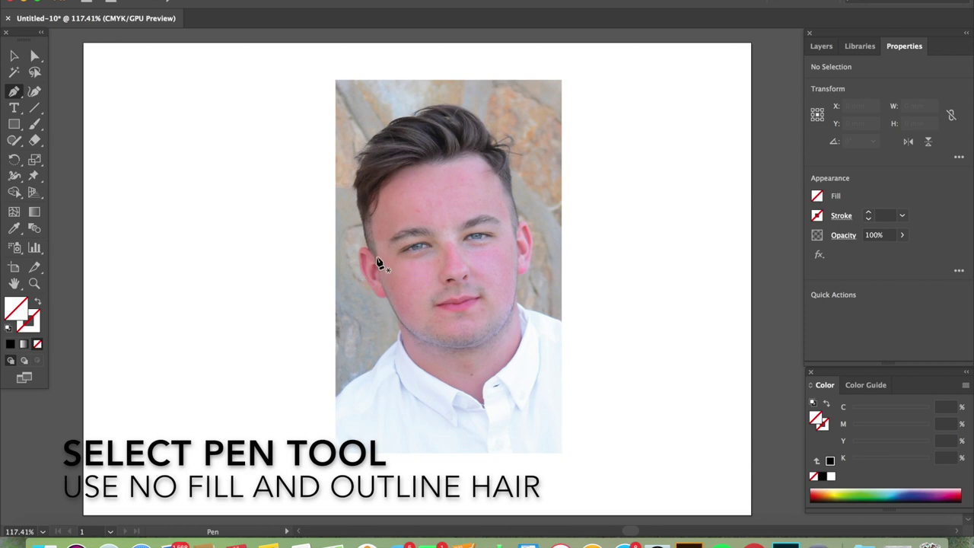
- Zoom in and start the hair path beside the left ear, up the sideburn
scroll(381, 265, up, 2)
scroll(380, 264, up, 2)
scroll(380, 265, up, 2)
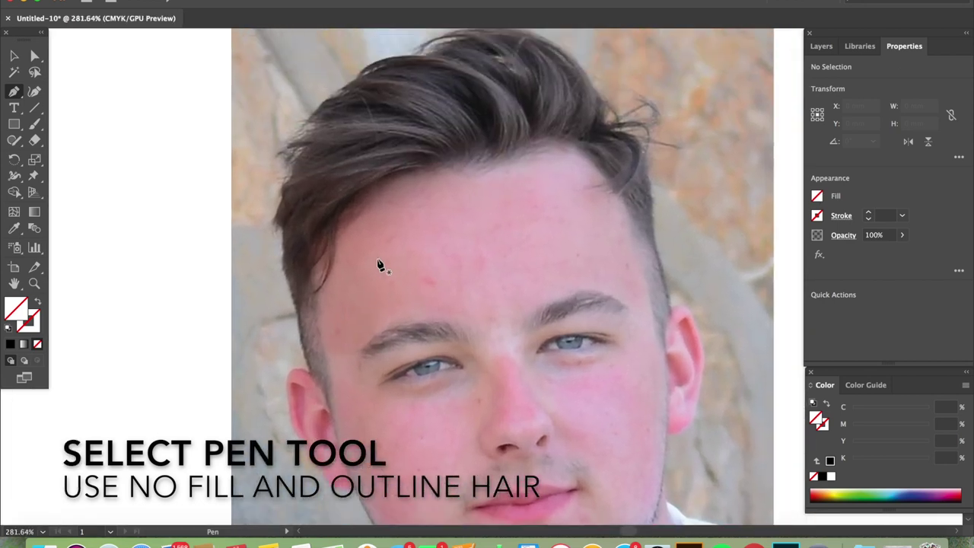
click(332, 385)
click(321, 345)
click(315, 305)
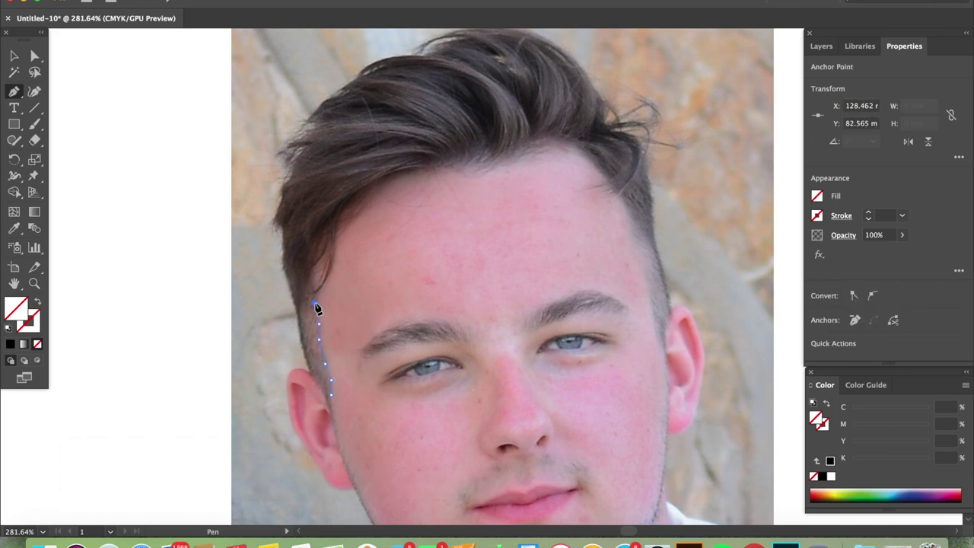
click(322, 292)
scroll(329, 283, up, 2)
scroll(329, 281, up, 3)
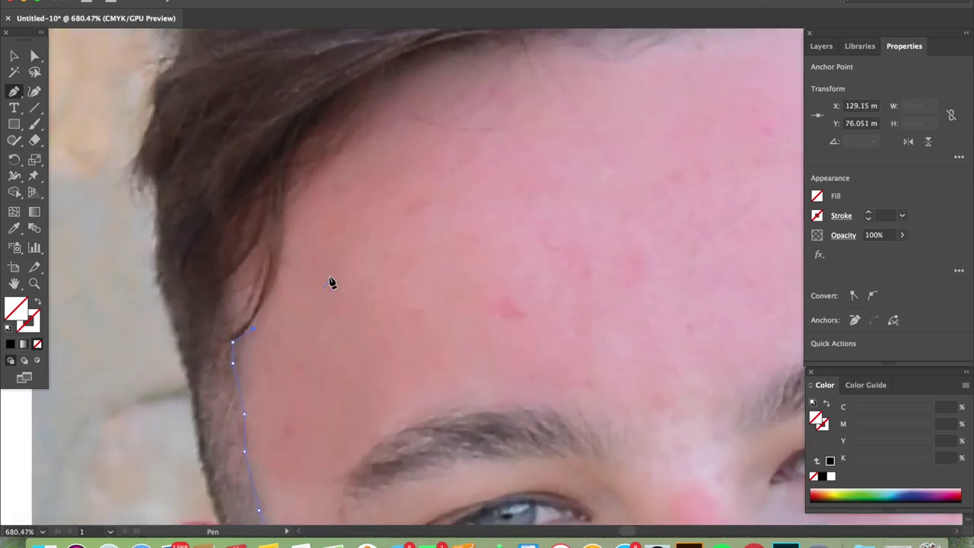
- Continue the hair path up the hairline and across the forehead
click(264, 307)
click(279, 256)
click(278, 226)
click(278, 197)
click(289, 169)
click(309, 148)
click(346, 126)
click(376, 108)
click(400, 91)
click(439, 69)
click(487, 59)
- Extend the hair path right, with curved points up the hair's right side
key(ctrl+minus)
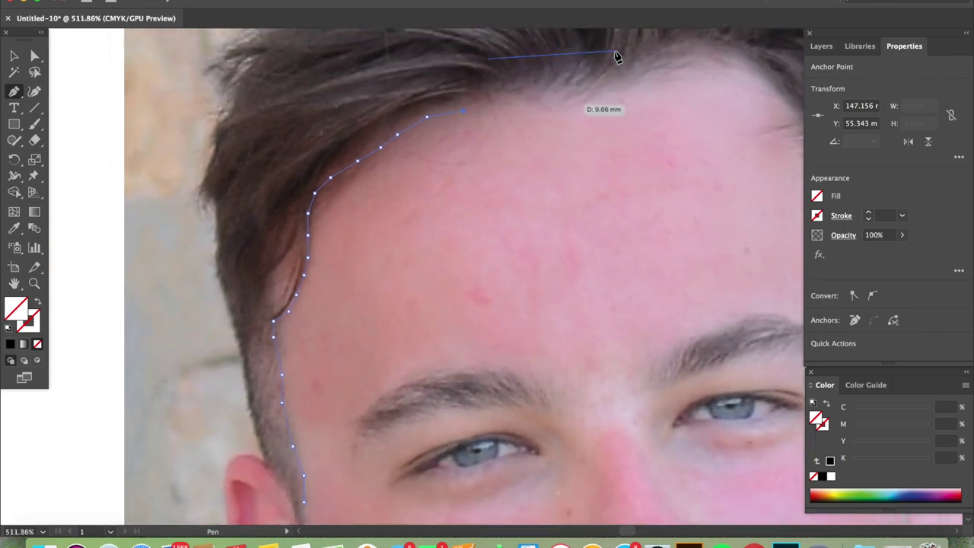
key(ctrl+minus)
key(ctrl+minus)
click(476, 172)
click(515, 157)
click(545, 141)
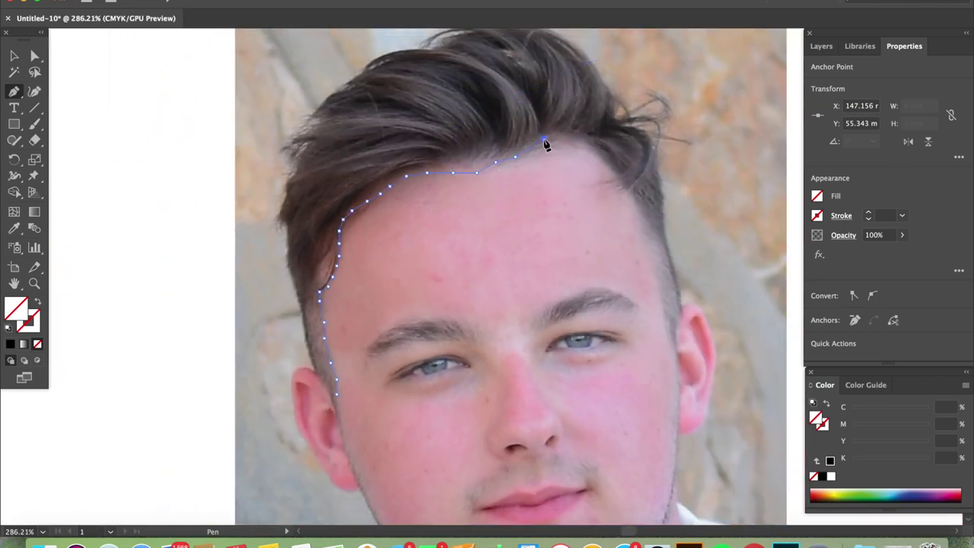
drag(583, 135, 599, 135)
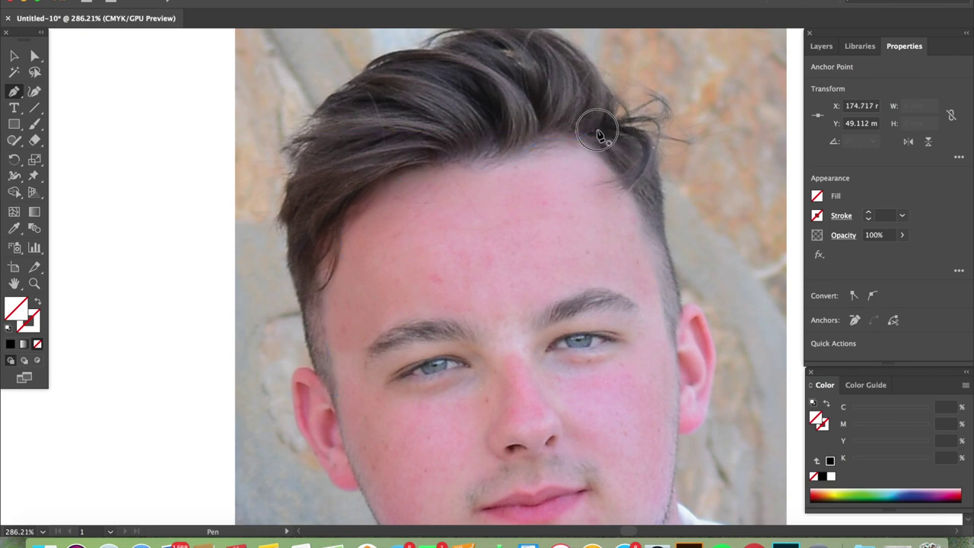
click(597, 130)
mouse_move(613, 116)
mouse_down()
mouse_move(579, 53)
mouse_move(559, 44)
mouse_up()
click(614, 104)
scroll(559, 43, up, 1)
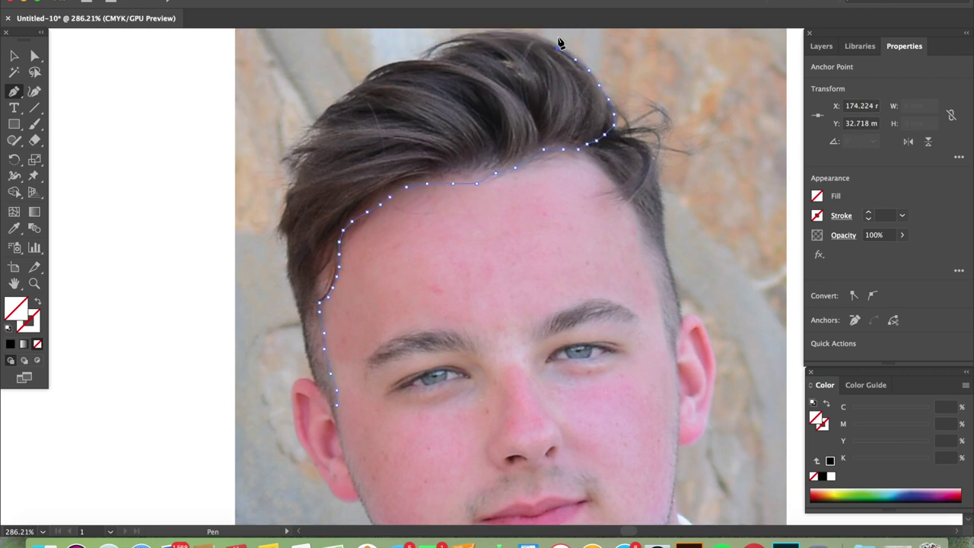
mouse_move(551, 80)
mouse_down()
mouse_move(540, 38)
mouse_move(347, 112)
mouse_up()
scroll(540, 41, up, 1)
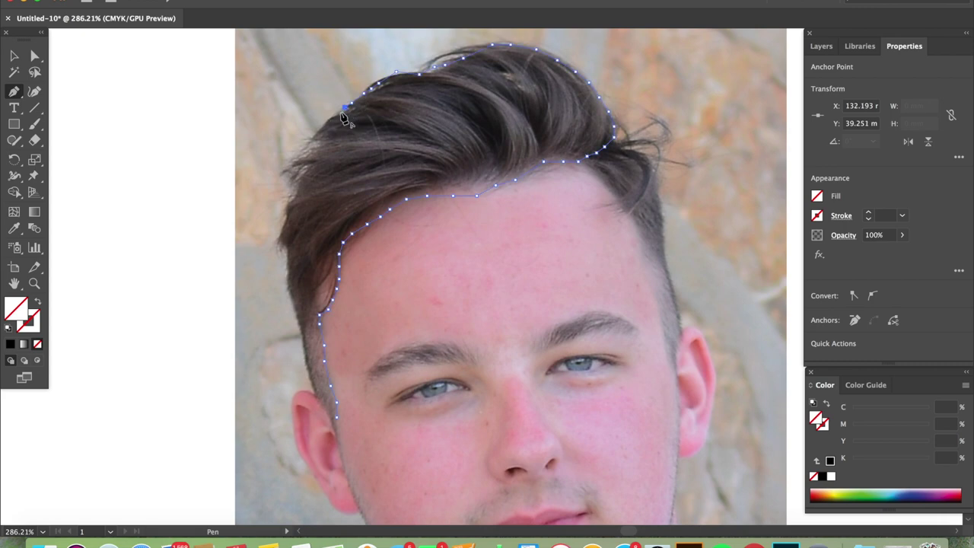
- Extend the hair outline over the top and down the hair's left edge
scroll(327, 129, up, 2)
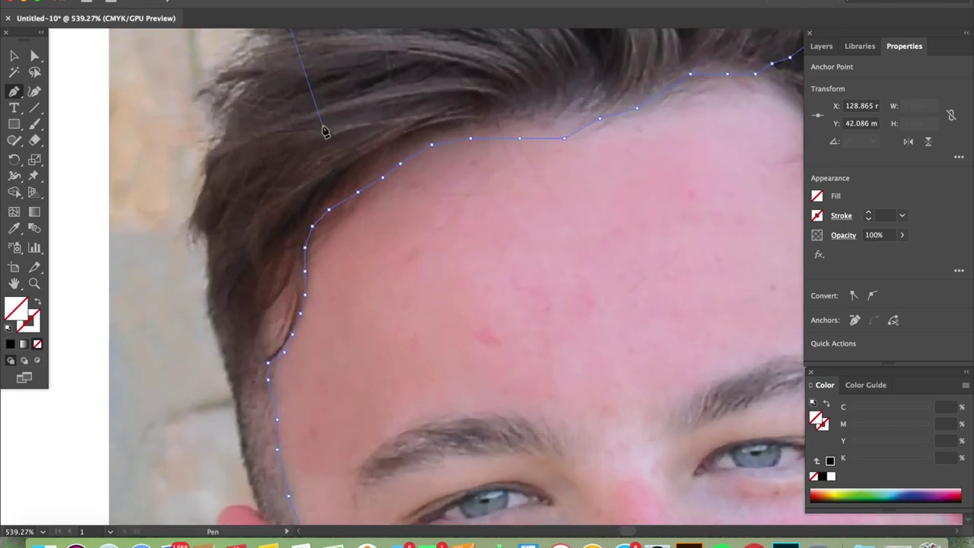
scroll(323, 131, up, 2)
scroll(335, 114, up, 1)
click(329, 92)
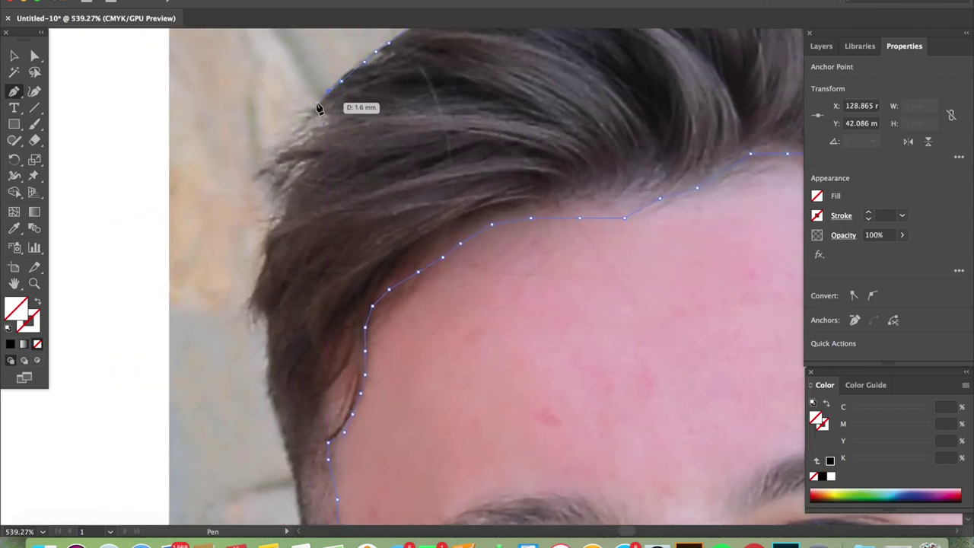
click(313, 115)
click(325, 123)
click(302, 138)
click(274, 161)
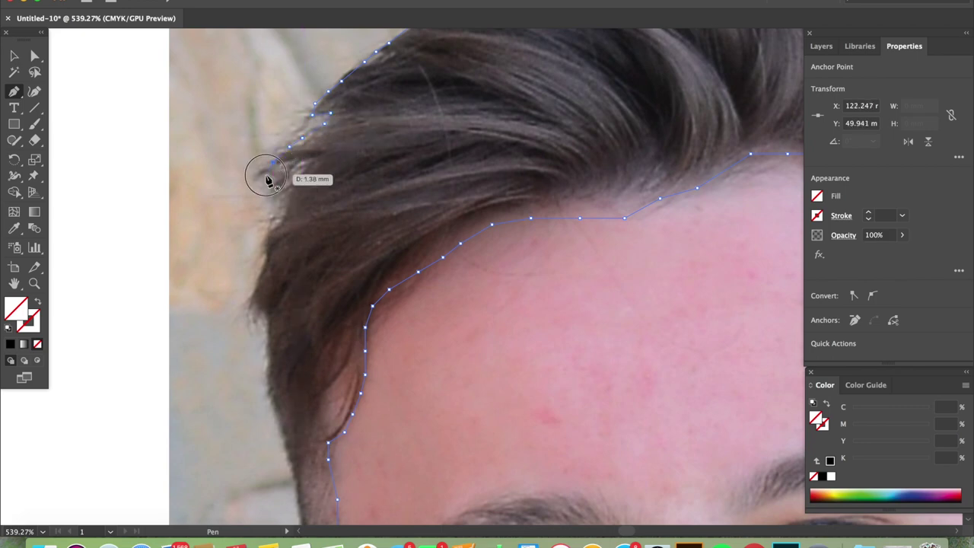
click(280, 180)
click(265, 201)
click(262, 233)
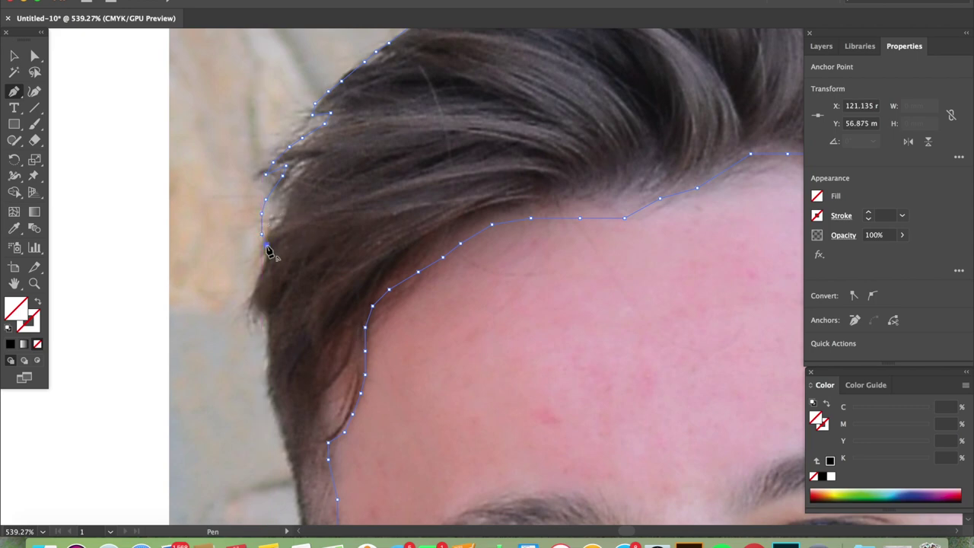
- Close the hair outline down past the ear at the sideburn
click(261, 279)
click(255, 311)
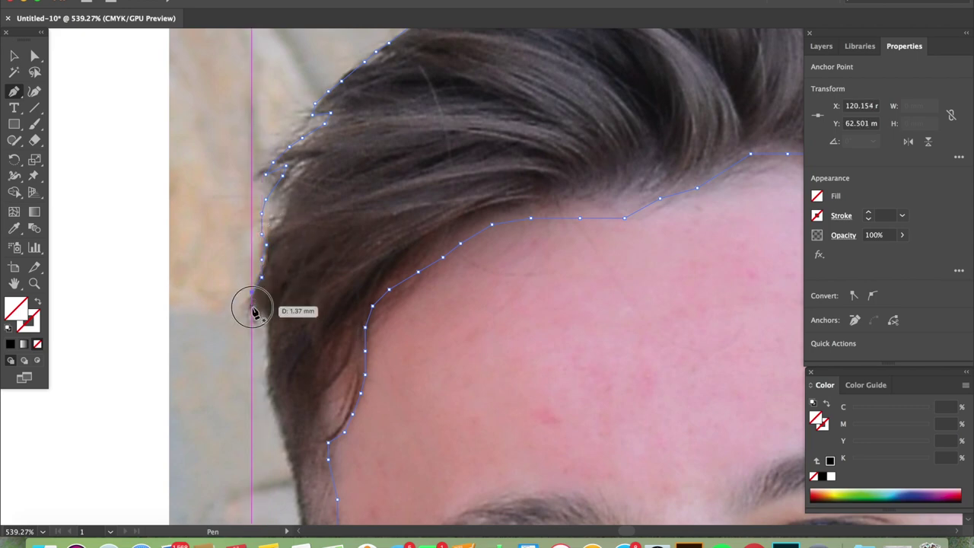
click(261, 310)
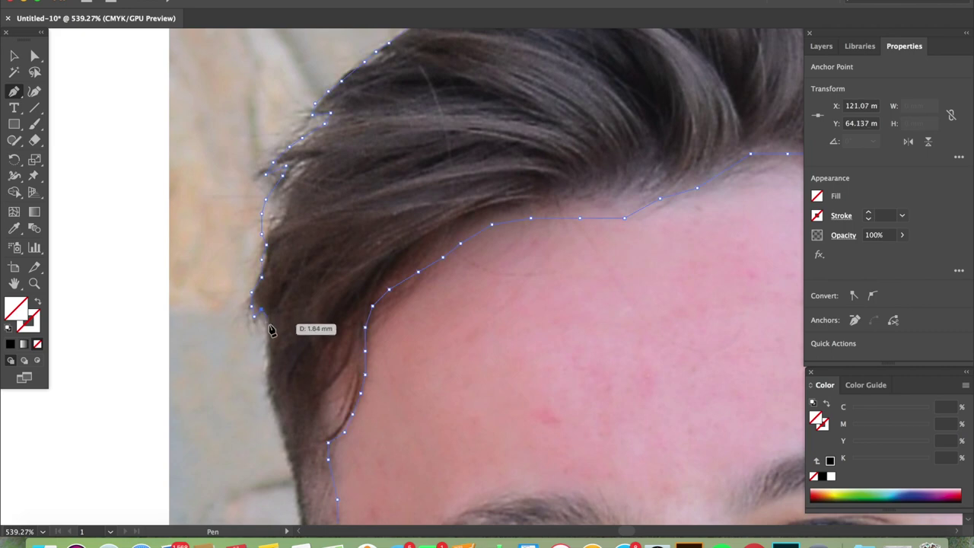
scroll(271, 329, down, 10)
click(325, 341)
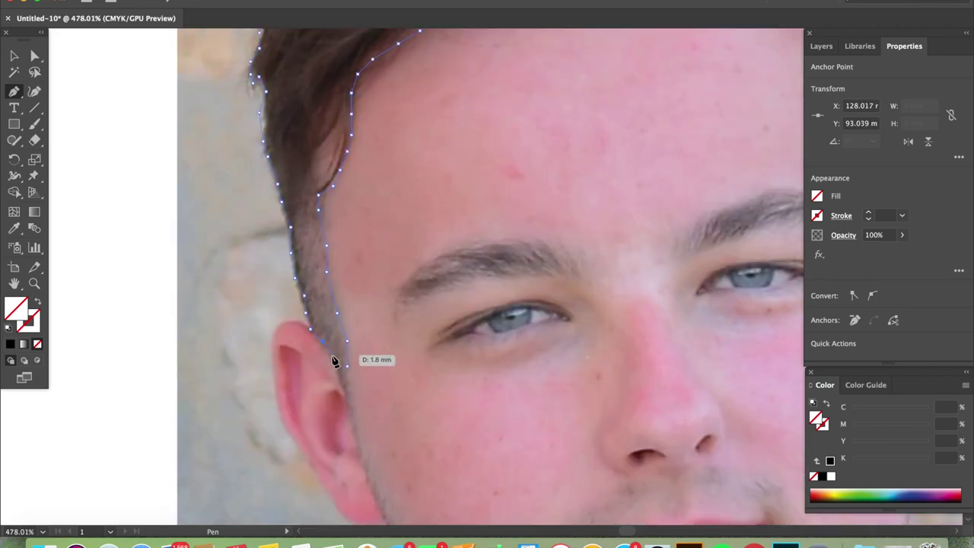
click(340, 373)
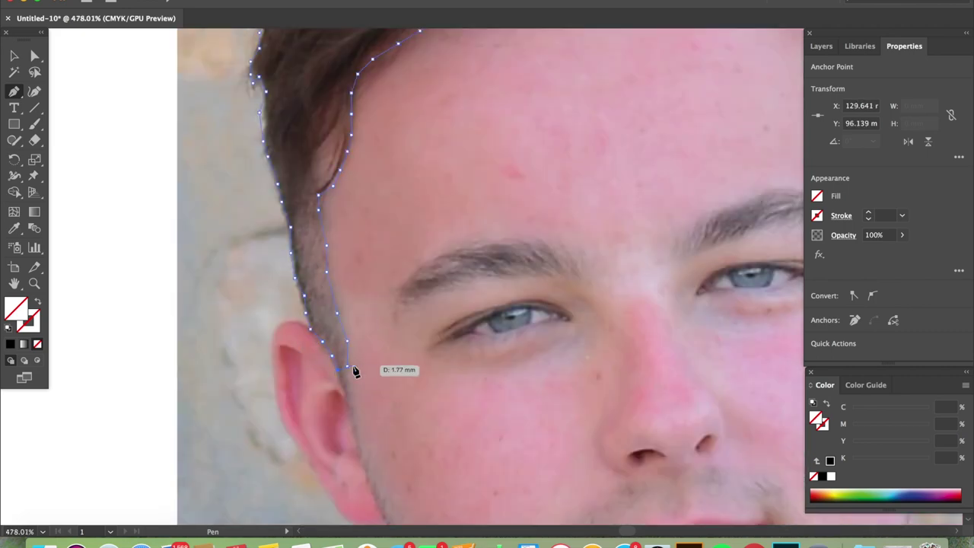
scroll(347, 373, down, 5)
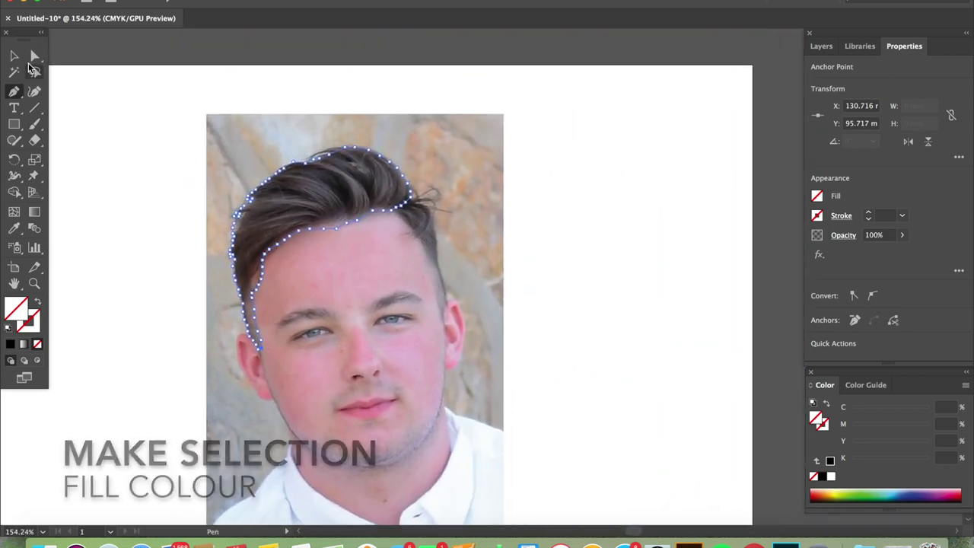
- Fill the hair shape brown (C40 M65 Y90 K35) and begin a new path beside it
click(14, 56)
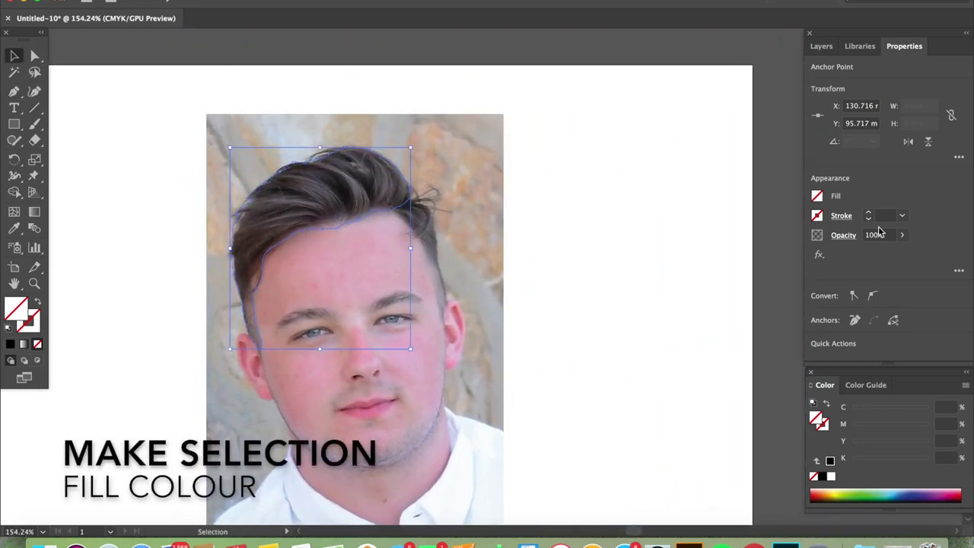
click(818, 197)
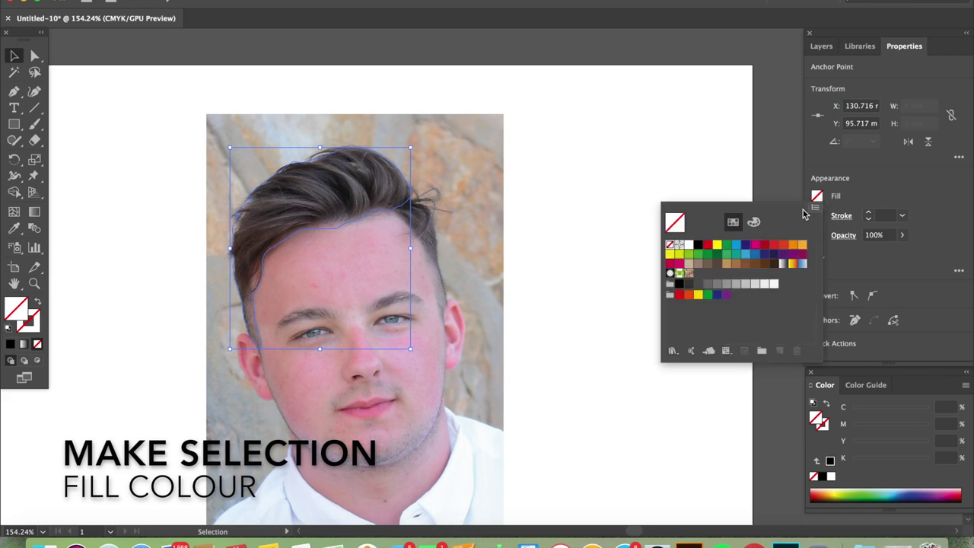
click(757, 265)
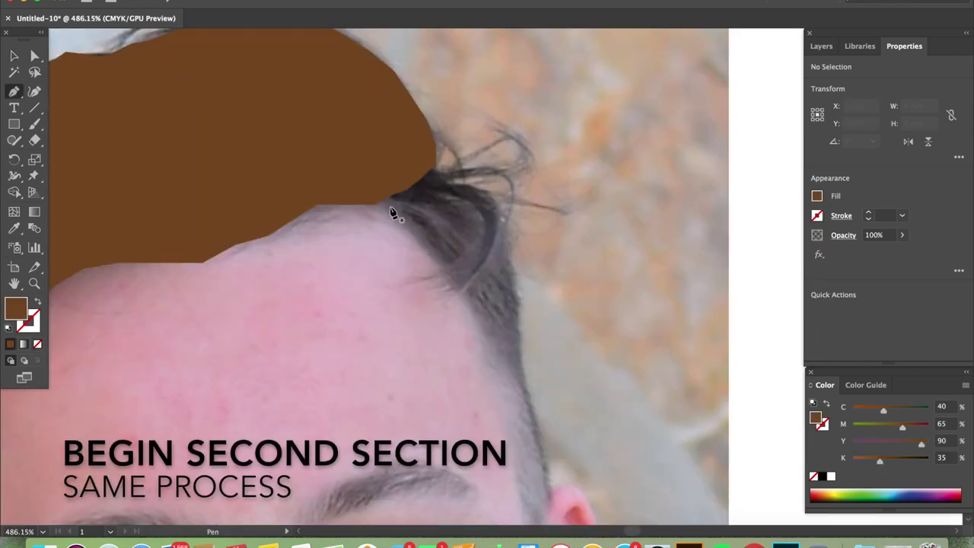
click(391, 207)
- Add anchors to the new strand path and set its fill to None
click(427, 189)
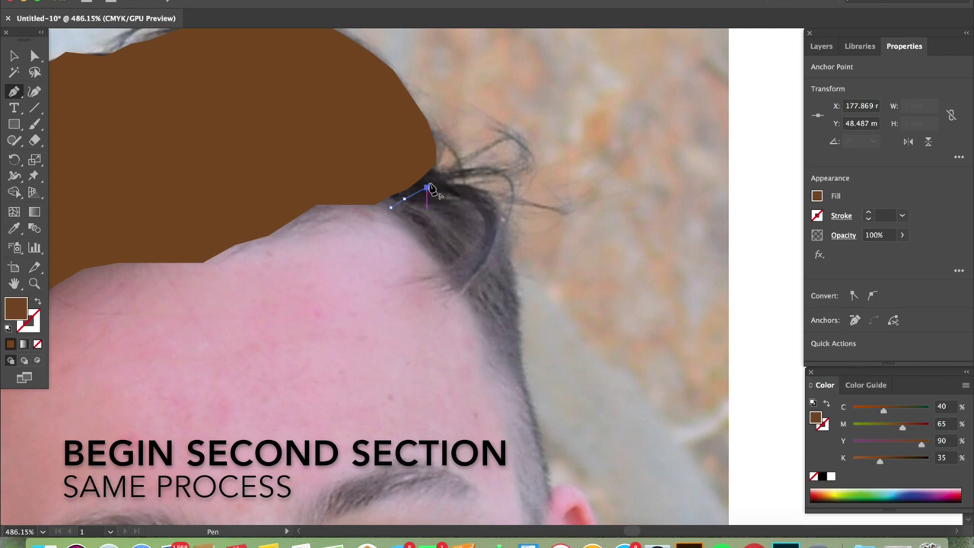
click(438, 177)
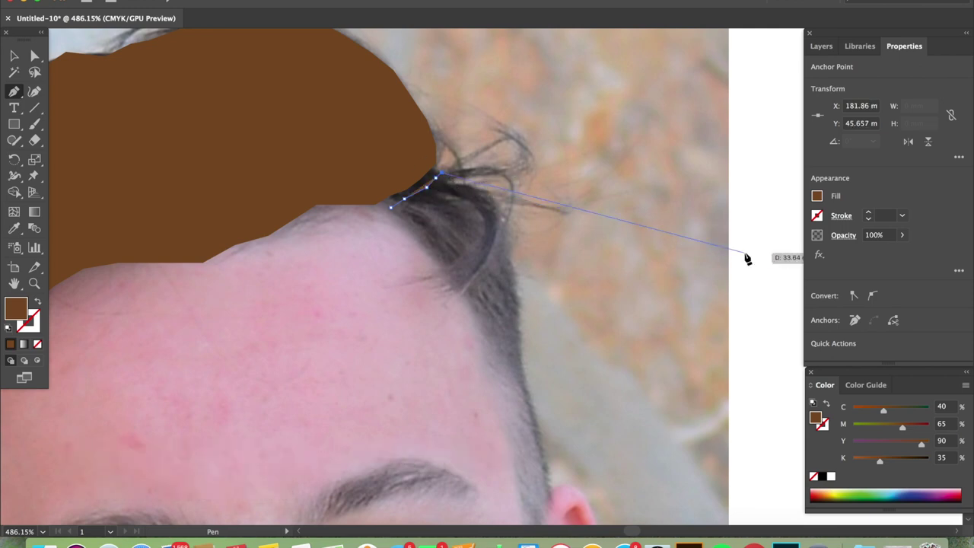
click(817, 195)
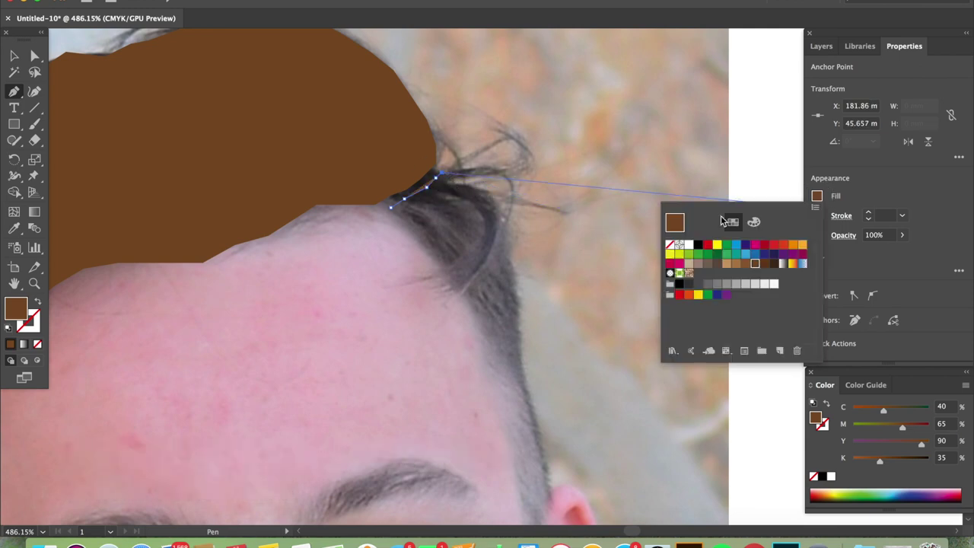
click(671, 248)
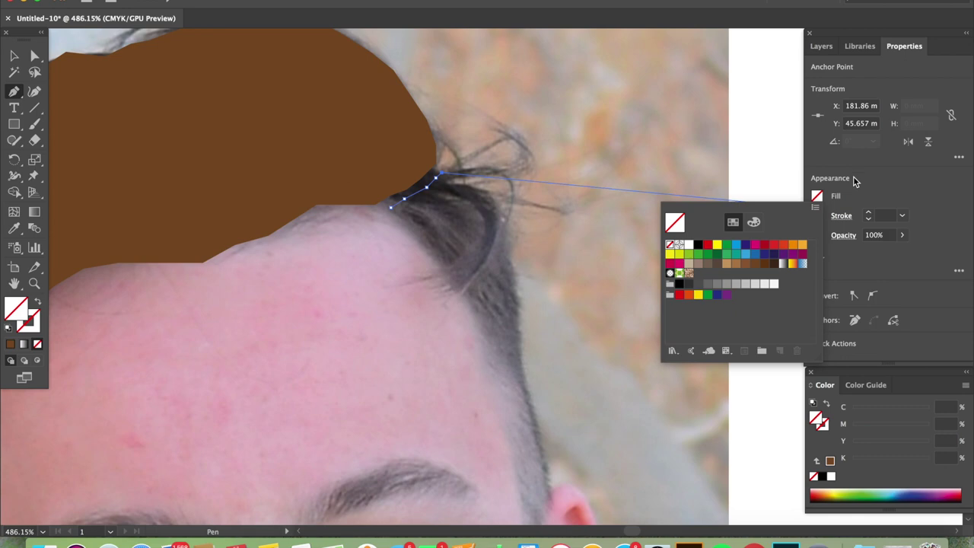
- Trace the strand down the right hairline, curving around its top
click(464, 188)
click(478, 195)
click(504, 256)
click(509, 282)
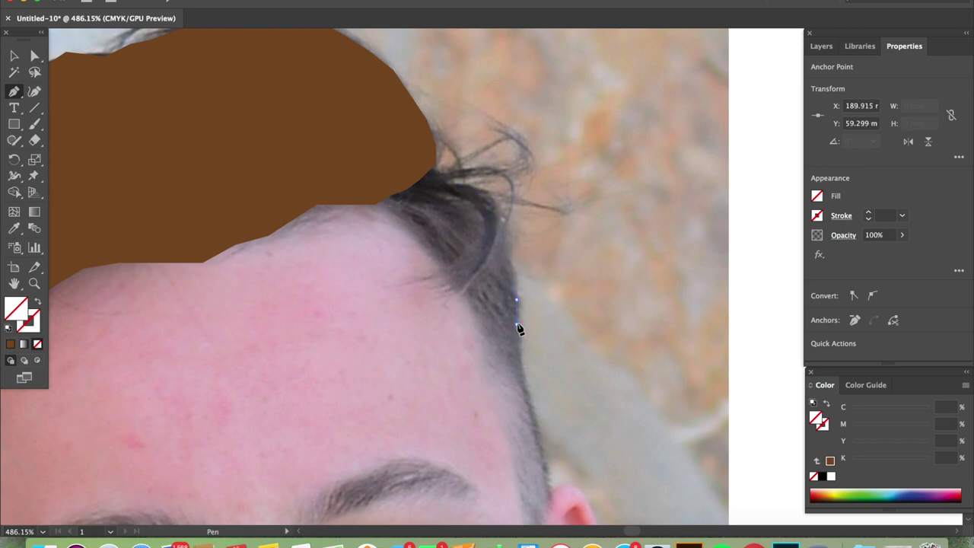
click(525, 353)
click(526, 381)
click(529, 400)
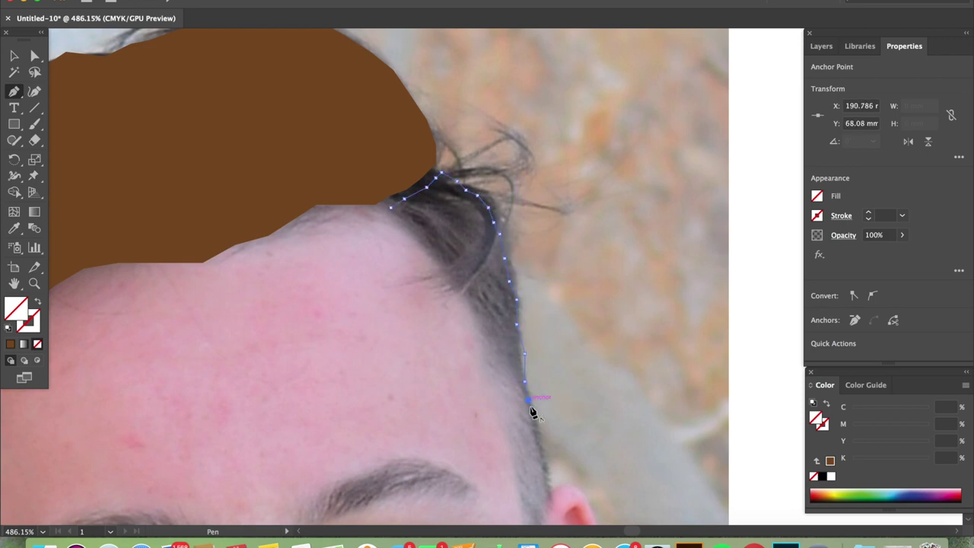
scroll(413, 66, up, 5)
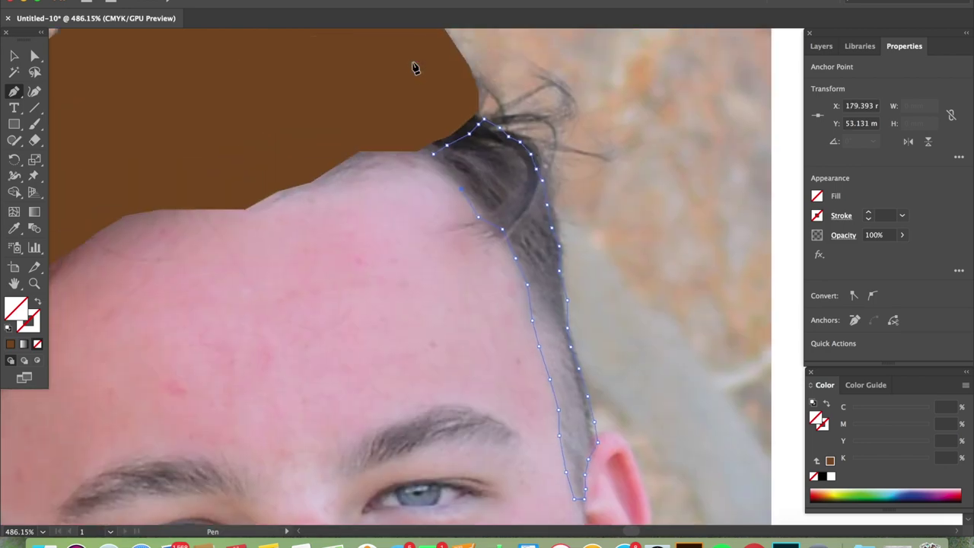
drag(462, 155, 439, 169)
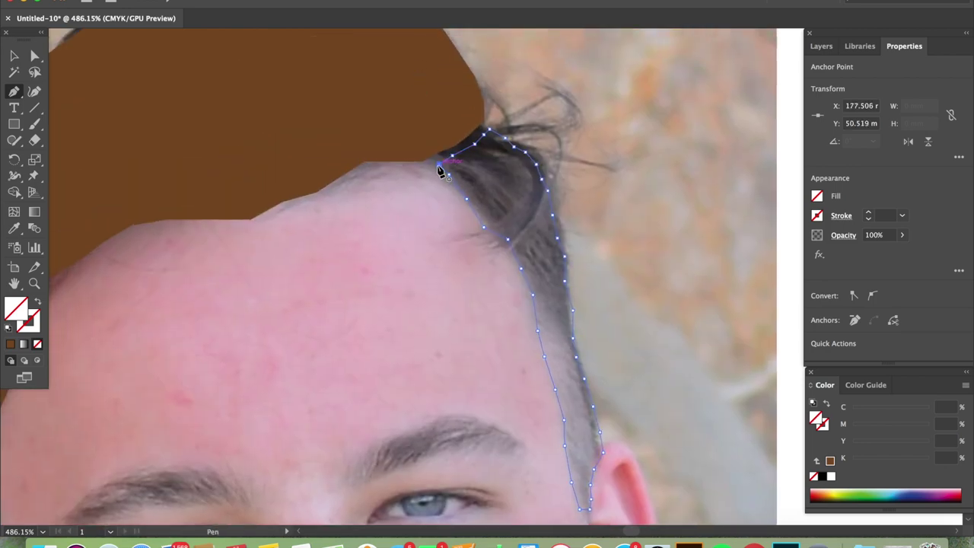
- Fill the right-side strand brown (C40 M65 Y90 K35) and deselect it
scroll(439, 169, down, 5)
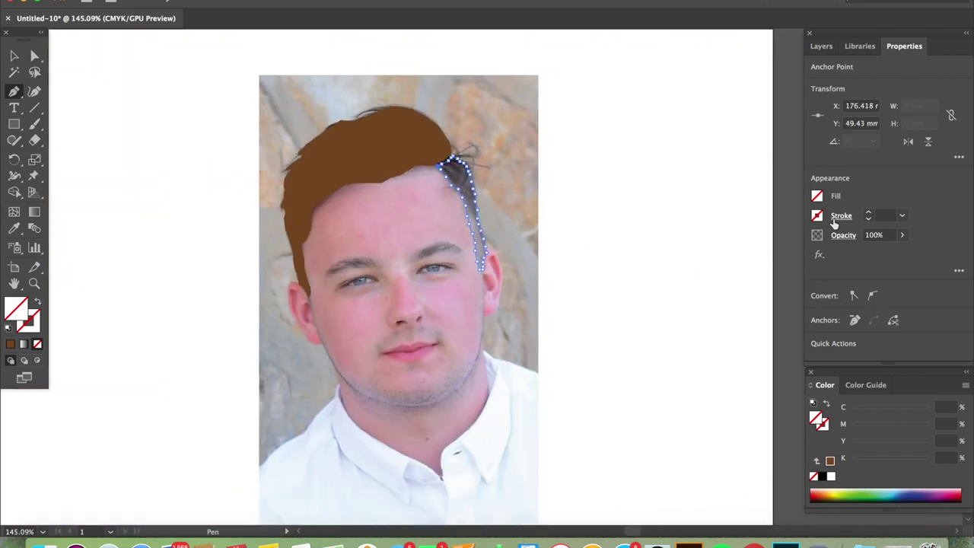
click(817, 198)
click(751, 265)
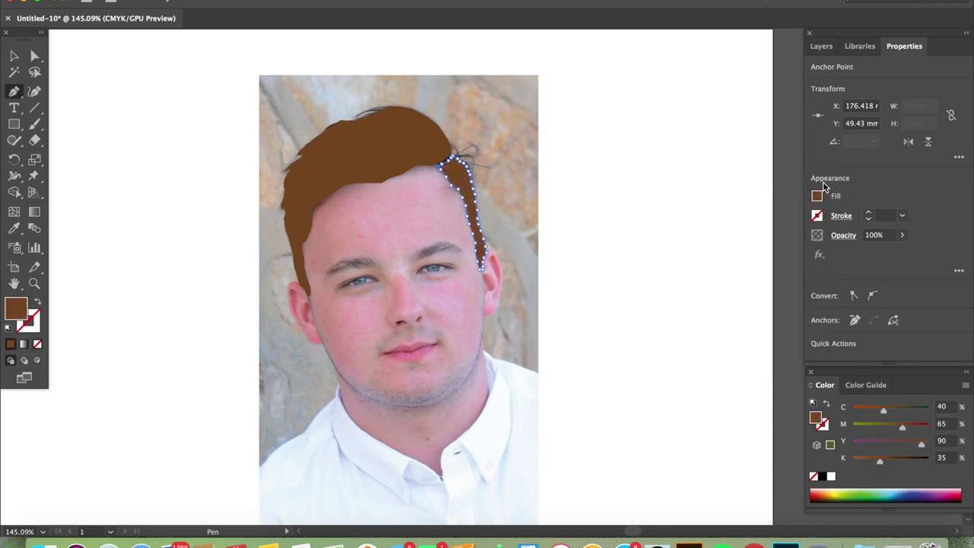
key(ctrl+shift+a)
- Trace and close the left eyebrow shape with curved top edge
drag(327, 281, 340, 269)
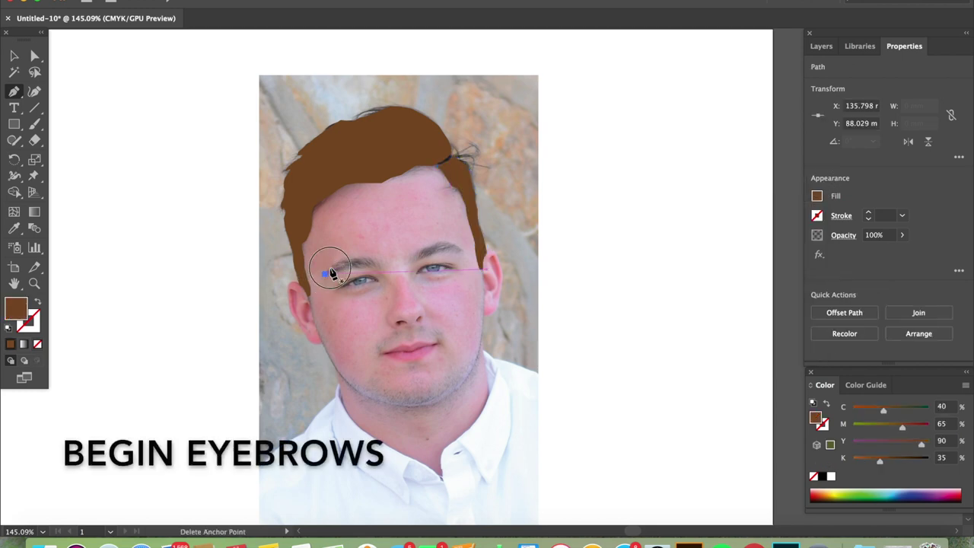
scroll(328, 280, up, 3)
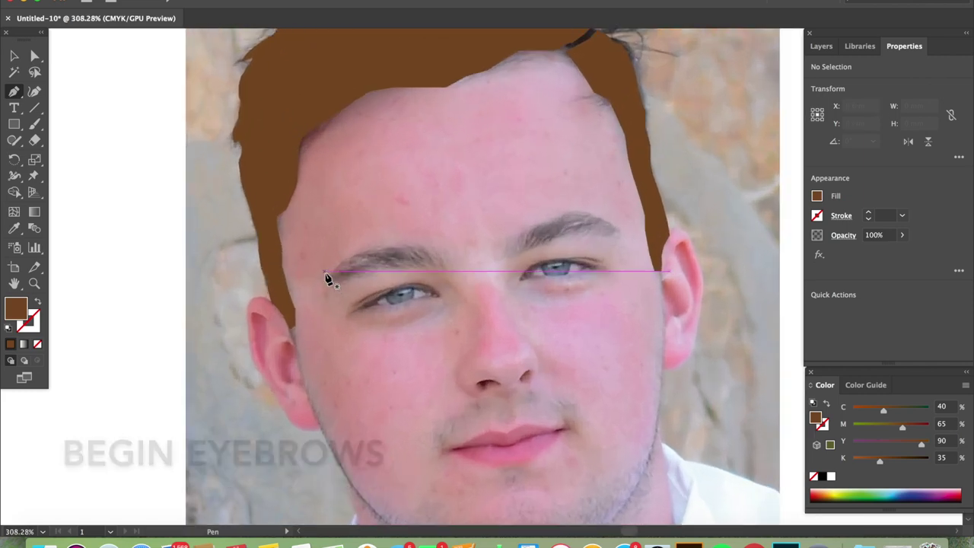
click(328, 280)
drag(347, 266, 379, 258)
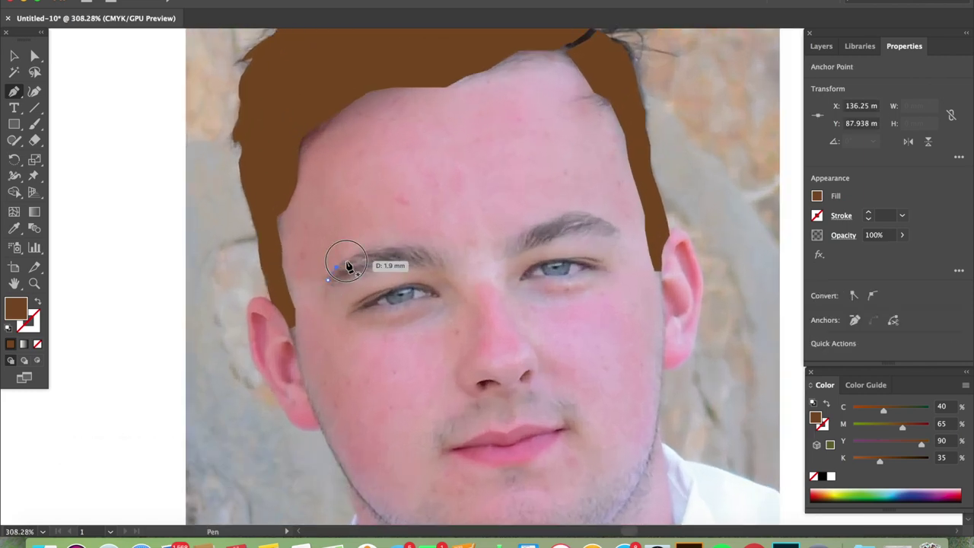
click(371, 251)
click(383, 249)
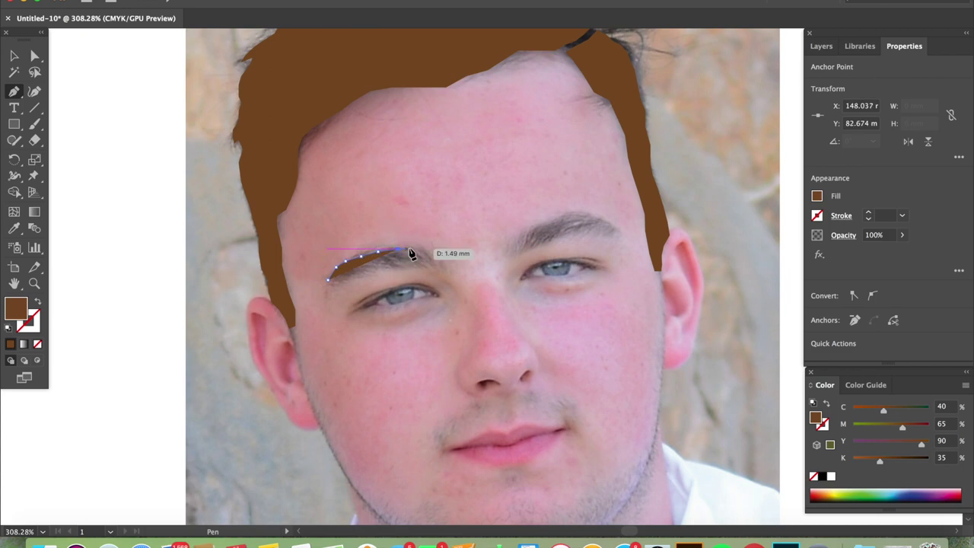
click(424, 248)
drag(438, 264, 411, 268)
click(394, 265)
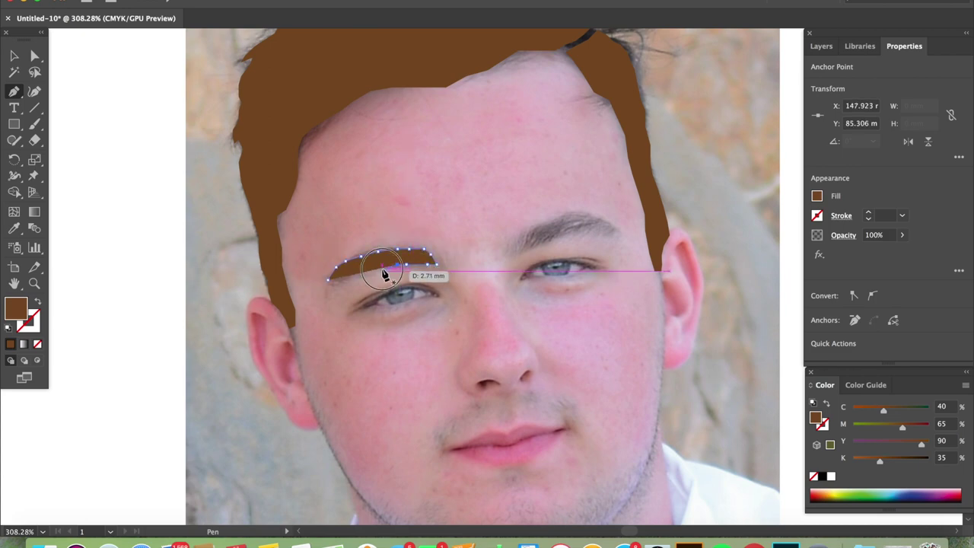
click(370, 271)
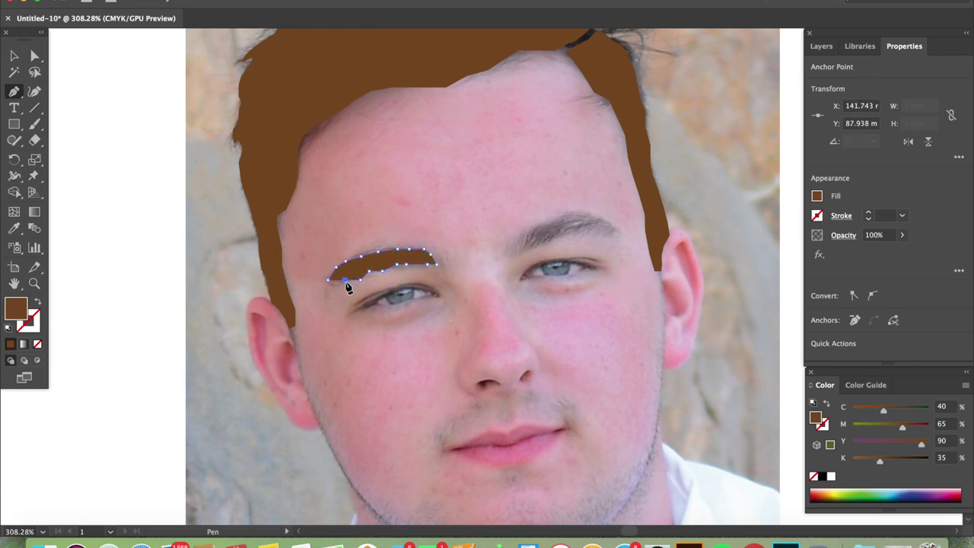
click(328, 281)
- Trace and close the right eyebrow shape
click(516, 253)
click(553, 237)
click(571, 235)
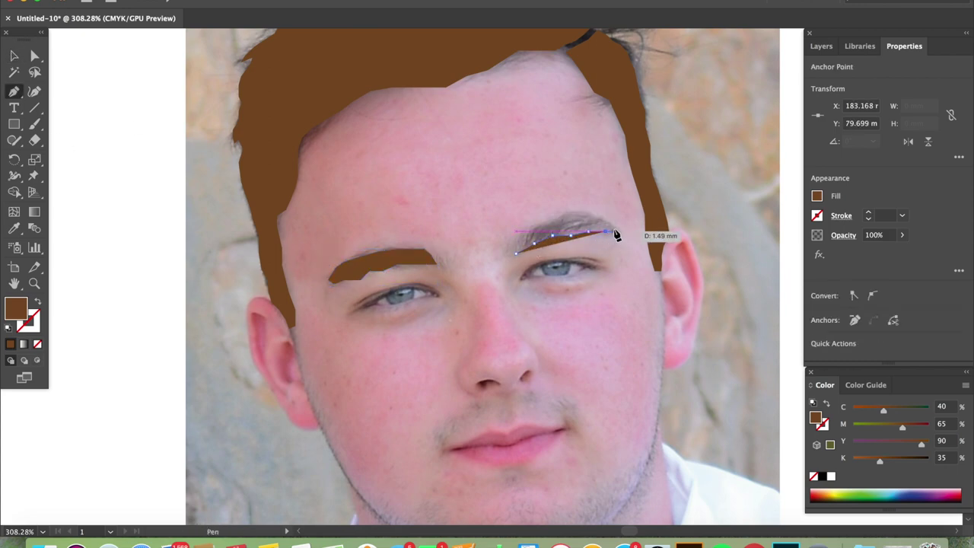
click(589, 216)
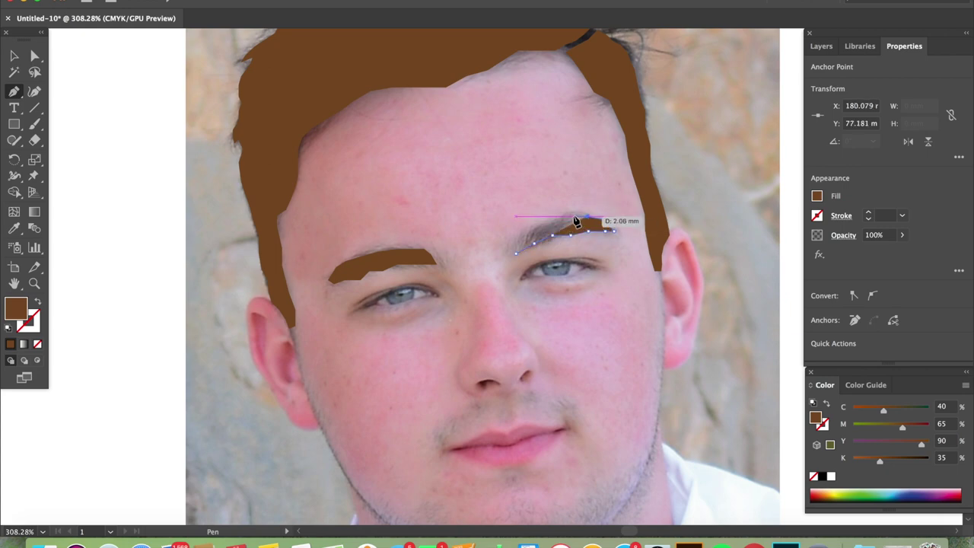
click(572, 217)
click(534, 227)
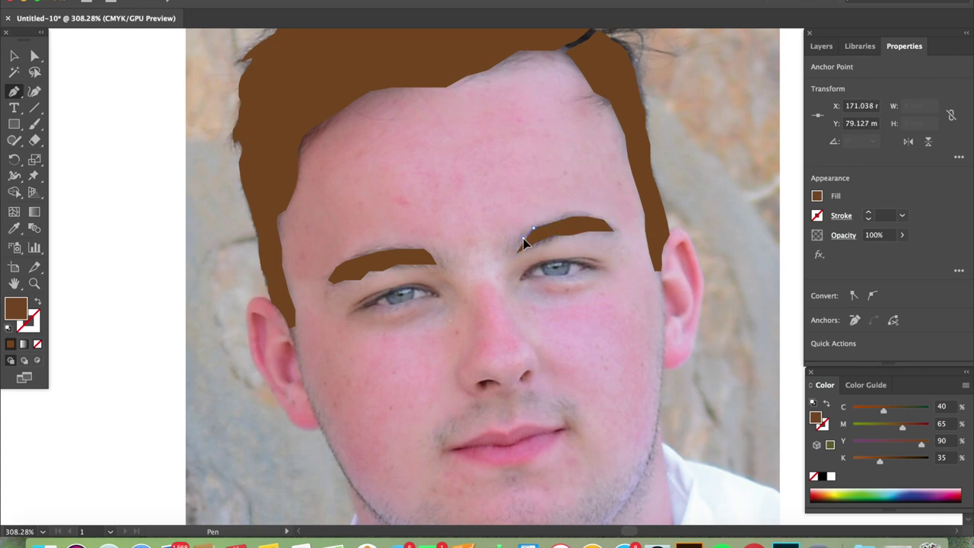
click(517, 253)
- Deselect the eyebrow, fit the artboard in view and select the reference photo
click(15, 57)
click(139, 139)
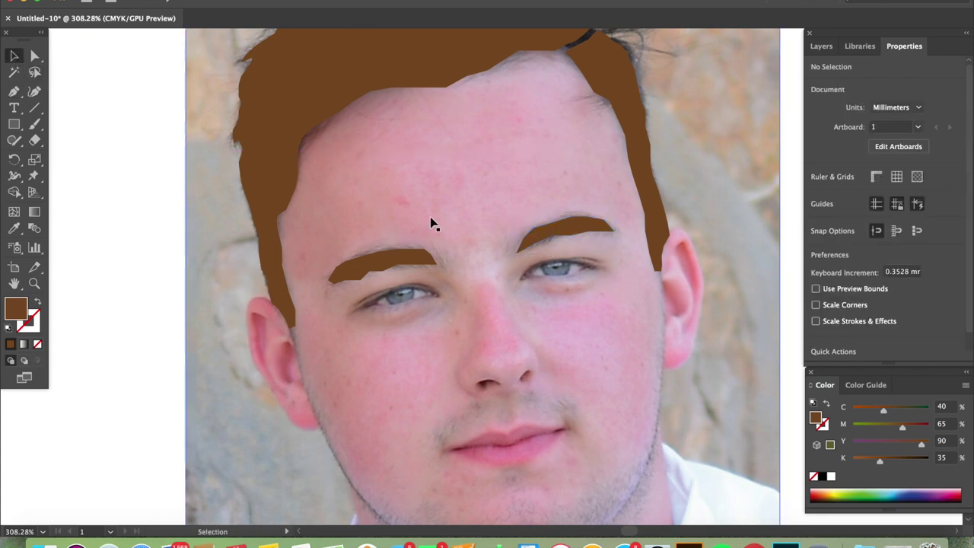
key(ctrl+0)
click(530, 319)
- Delete the reference photo and select the hair and both eyebrows
key(Delete)
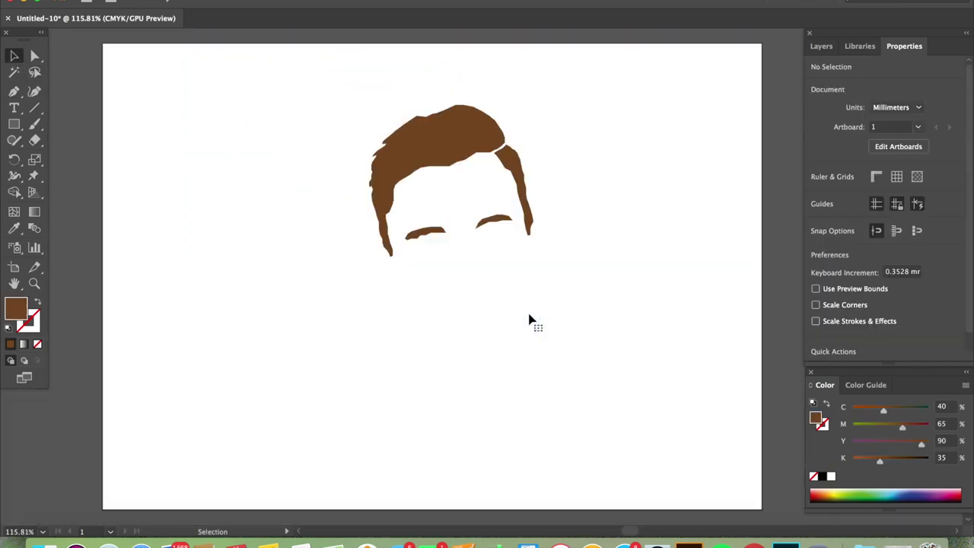
drag(515, 283, 354, 113)
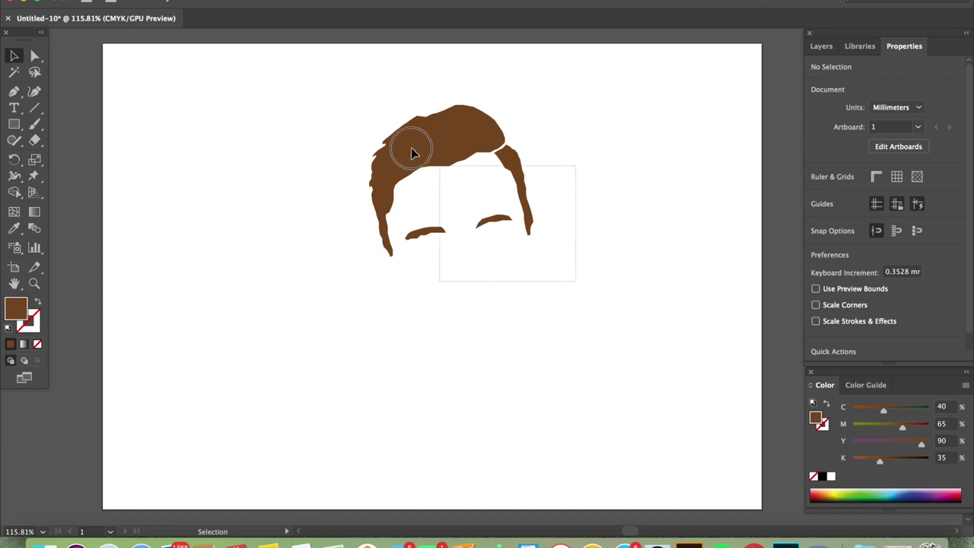
- Rotate the hair and eyebrows slightly clockwise in two small turns
drag(539, 102, 557, 98)
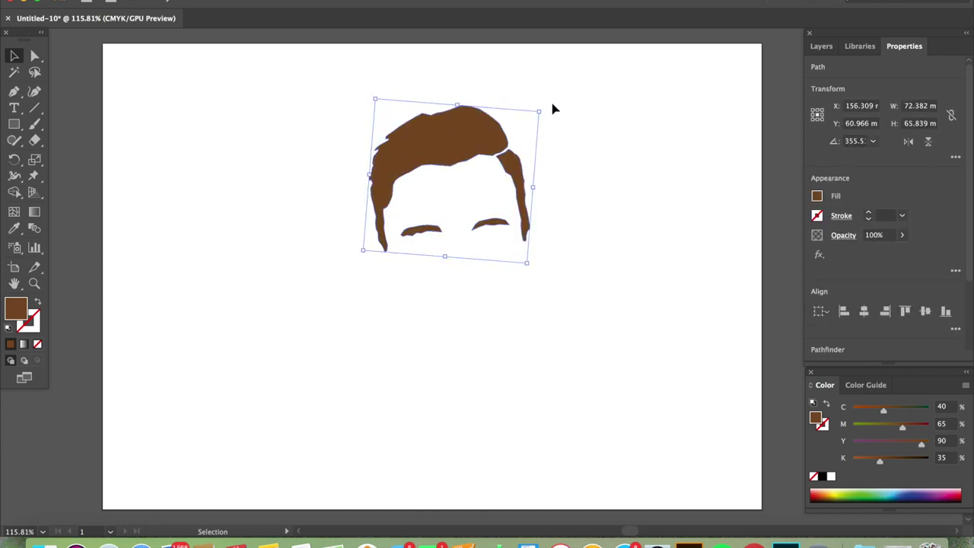
drag(543, 102, 557, 111)
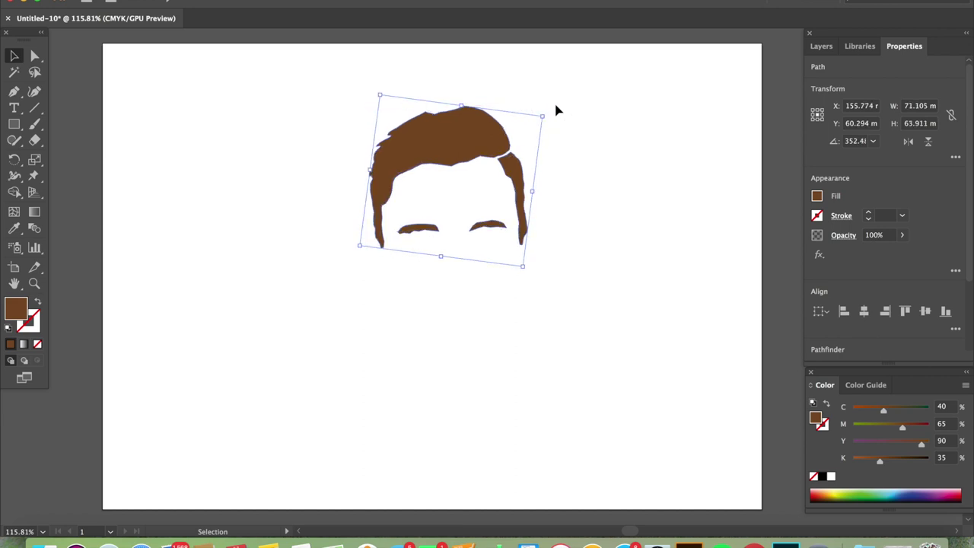
click(548, 112)
- Type 'Barber Shop' and centre the text beneath the hair and eyebrows
click(646, 343)
text(B)
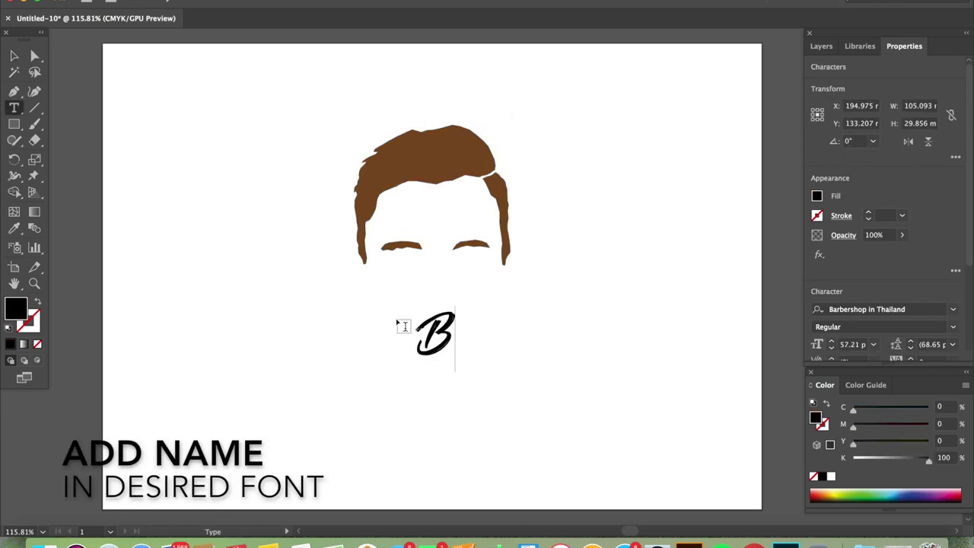
text(arber)
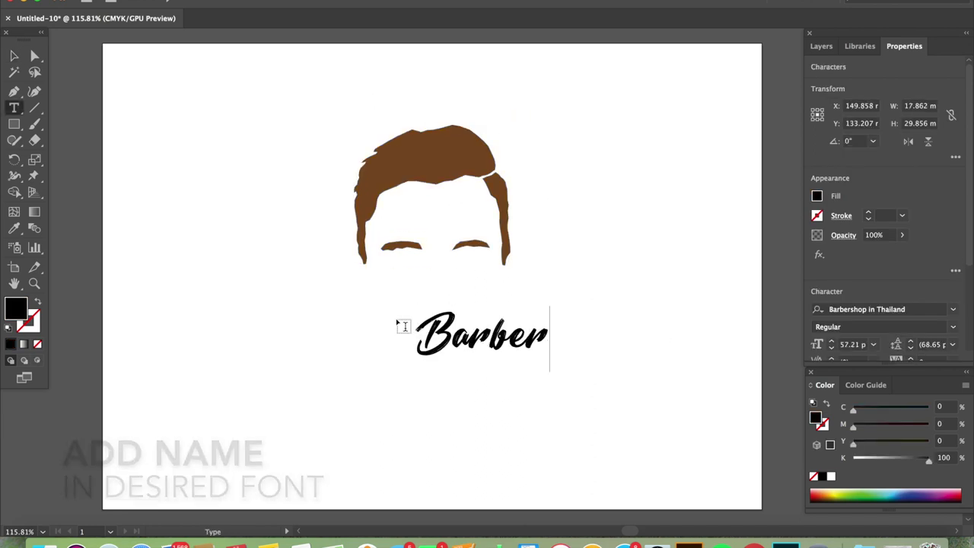
text( Shop)
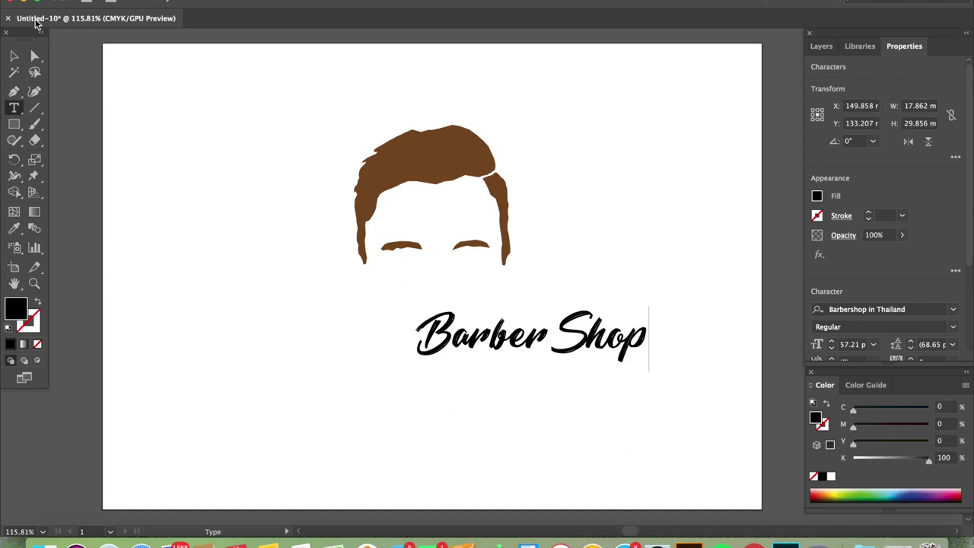
click(14, 56)
drag(525, 344, 438, 309)
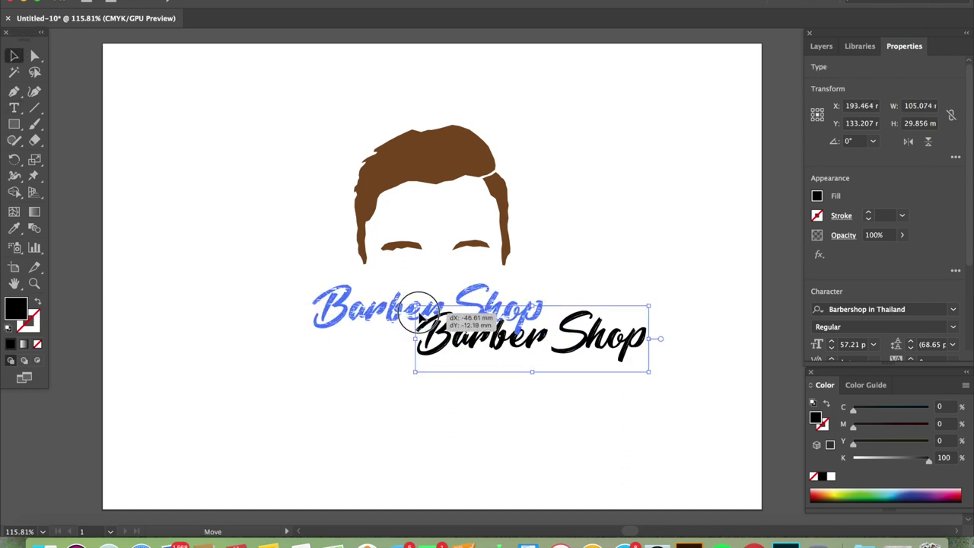
click(698, 272)
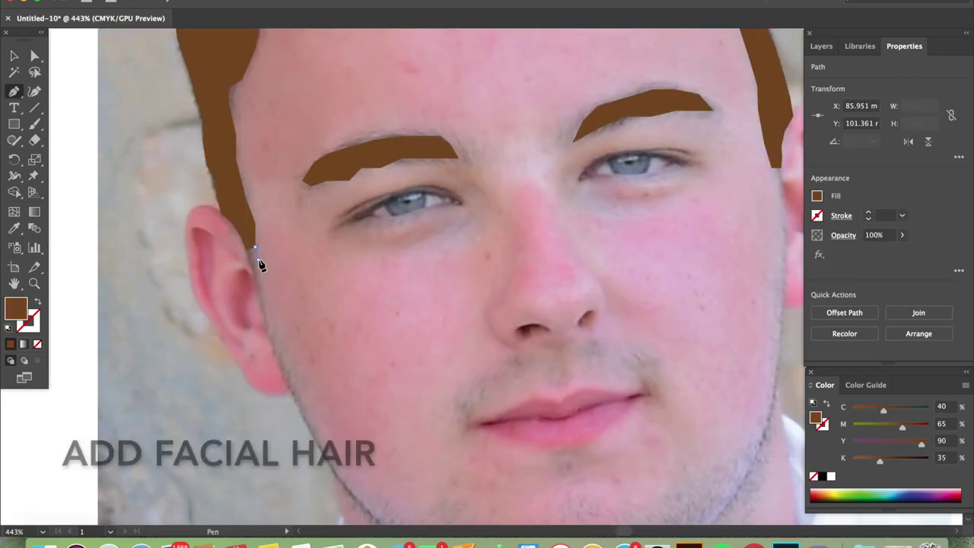
- Start the beard path down the left jaw, around the chin and up beside the mouth
click(261, 263)
click(268, 281)
click(292, 304)
click(321, 323)
click(339, 339)
click(356, 362)
click(369, 383)
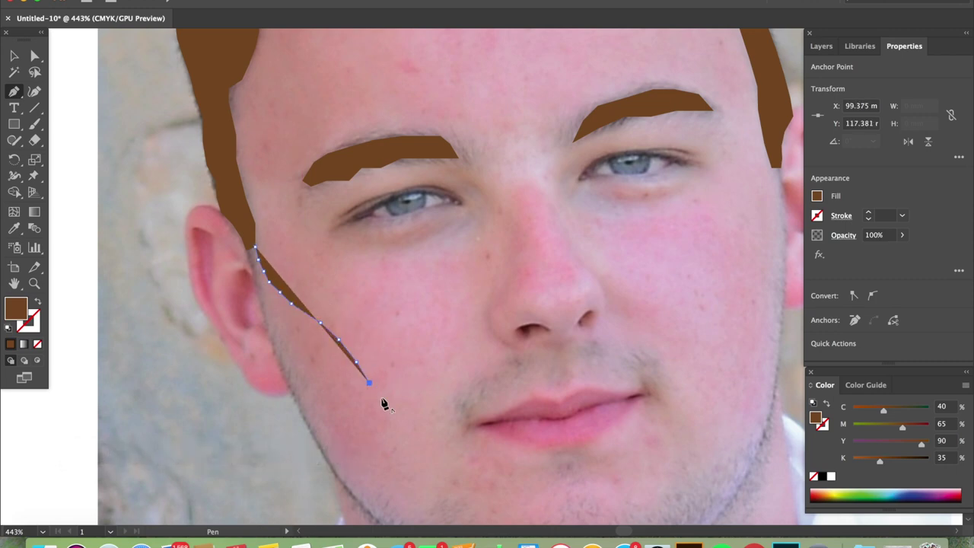
click(404, 420)
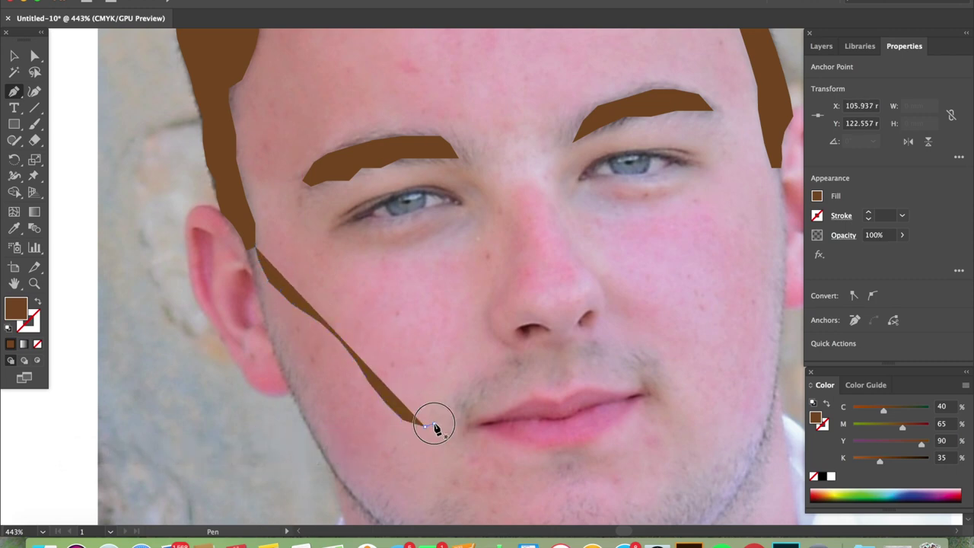
click(448, 406)
click(459, 389)
click(480, 371)
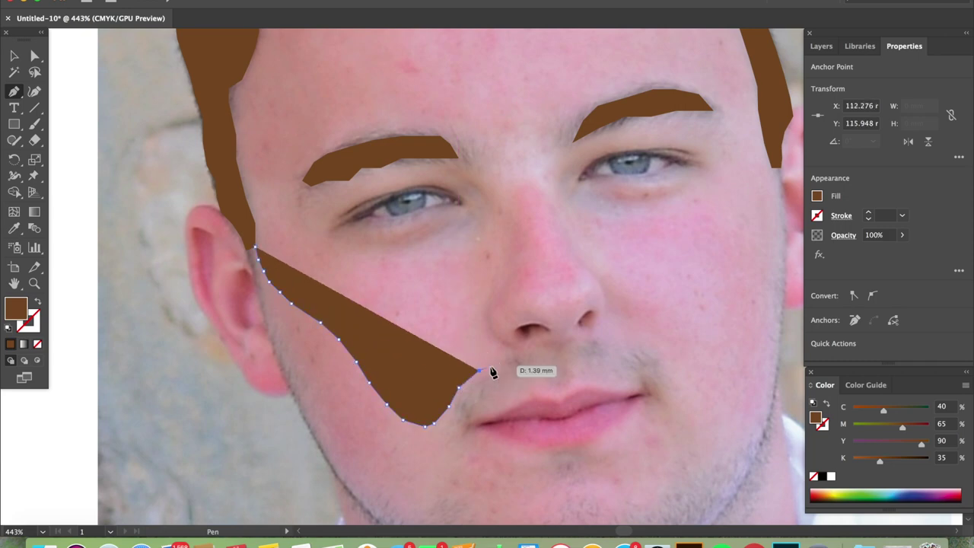
click(509, 353)
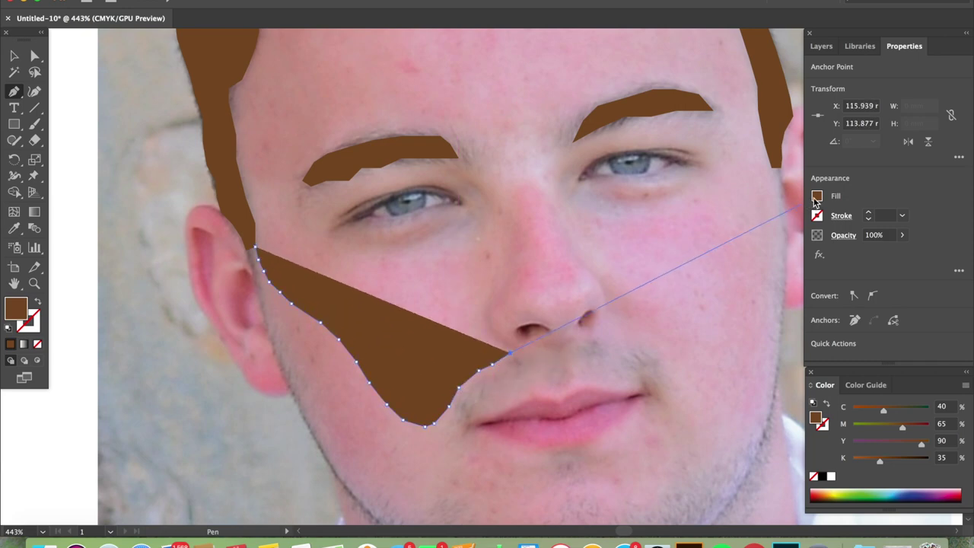
- Set the beard path's fill to None and trace it along the upper lip
click(816, 196)
click(673, 246)
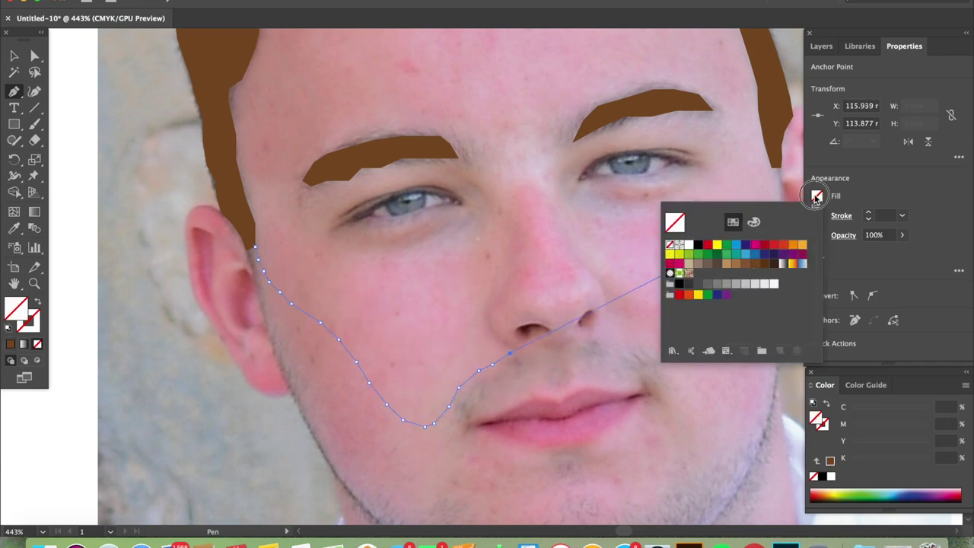
click(524, 349)
click(563, 350)
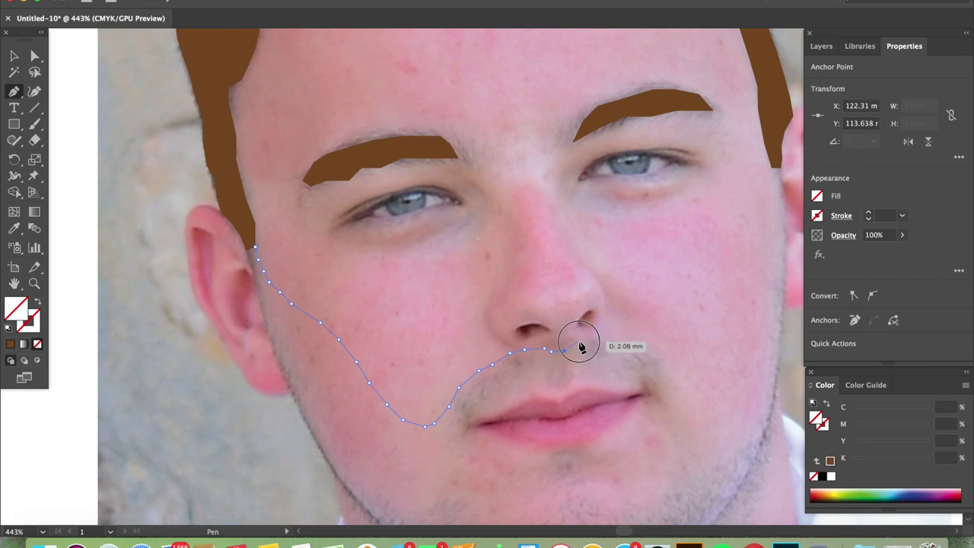
click(589, 337)
click(617, 340)
click(643, 348)
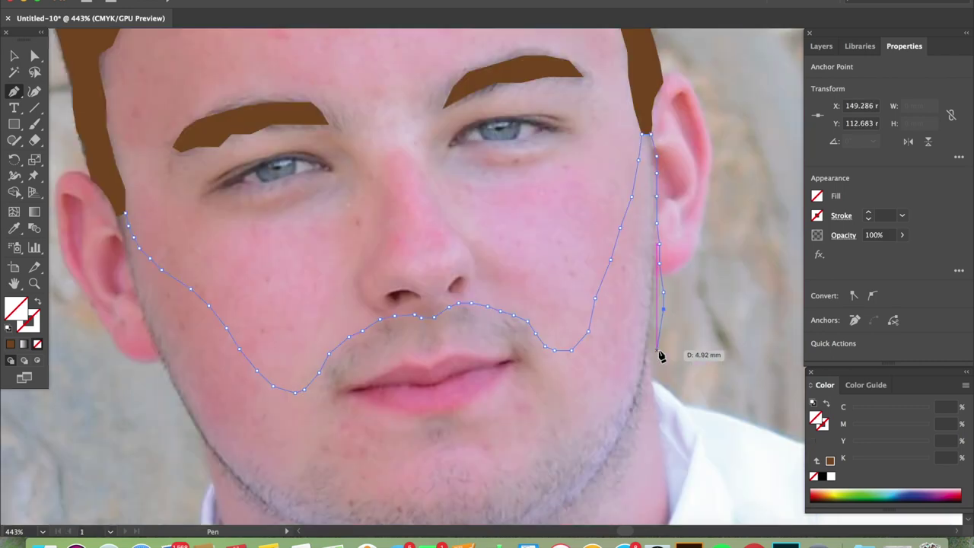
- Trace the beard outline down the right jawline
click(659, 352)
click(658, 372)
click(657, 397)
click(657, 422)
click(656, 442)
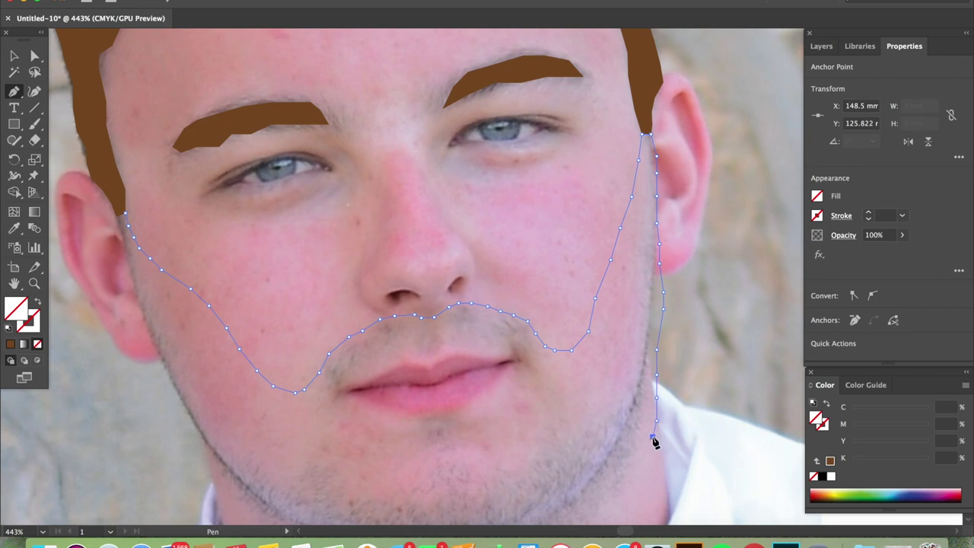
scroll(655, 442, down, 3)
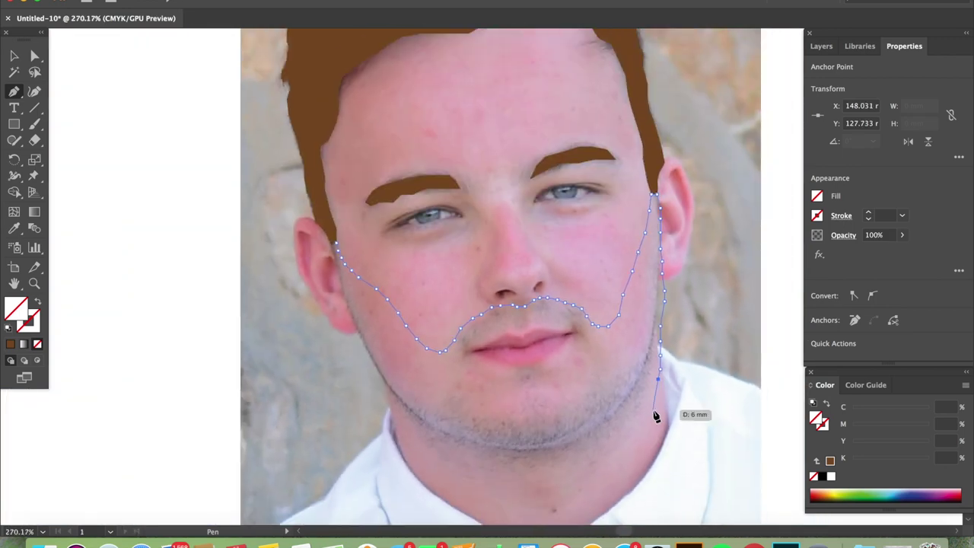
- Finish the beard outline along the bottom of the chin and deselect it
click(646, 404)
click(598, 450)
click(538, 467)
click(481, 471)
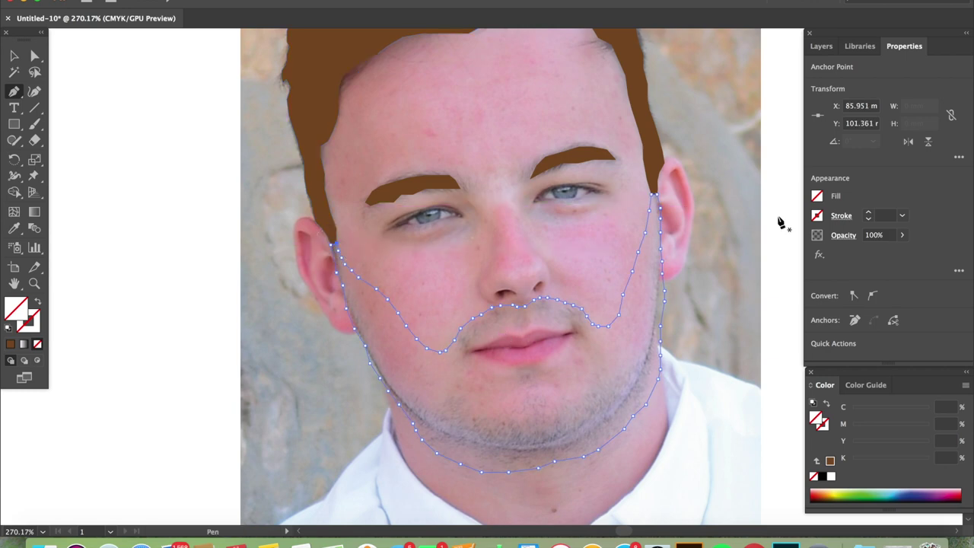
click(14, 55)
click(233, 202)
- Trace a closed Pen path around the lips, curving along the upper and lower lip
key(p)
click(471, 351)
drag(493, 334, 512, 340)
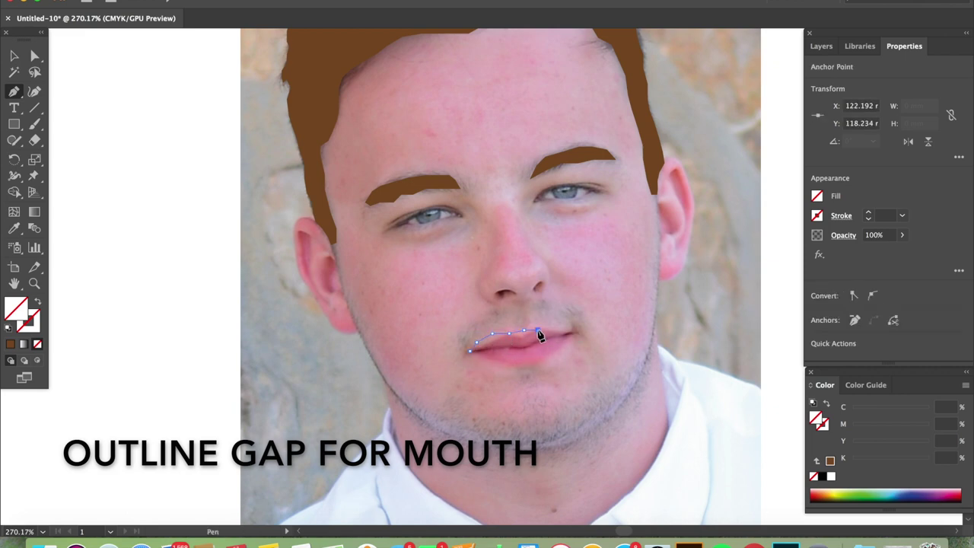
mouse_move(549, 326)
mouse_down()
mouse_move(571, 333)
mouse_move(568, 342)
mouse_up()
click(556, 352)
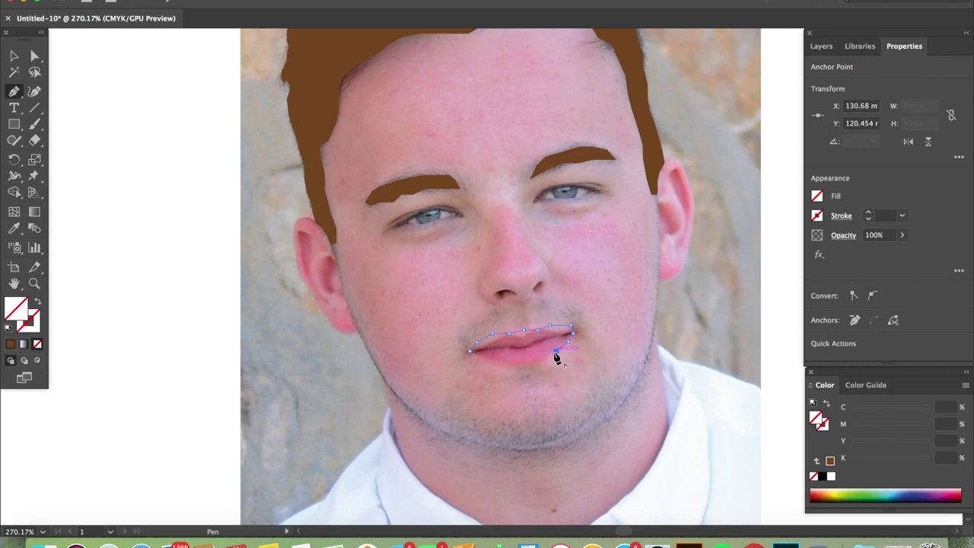
click(525, 367)
drag(497, 375, 510, 374)
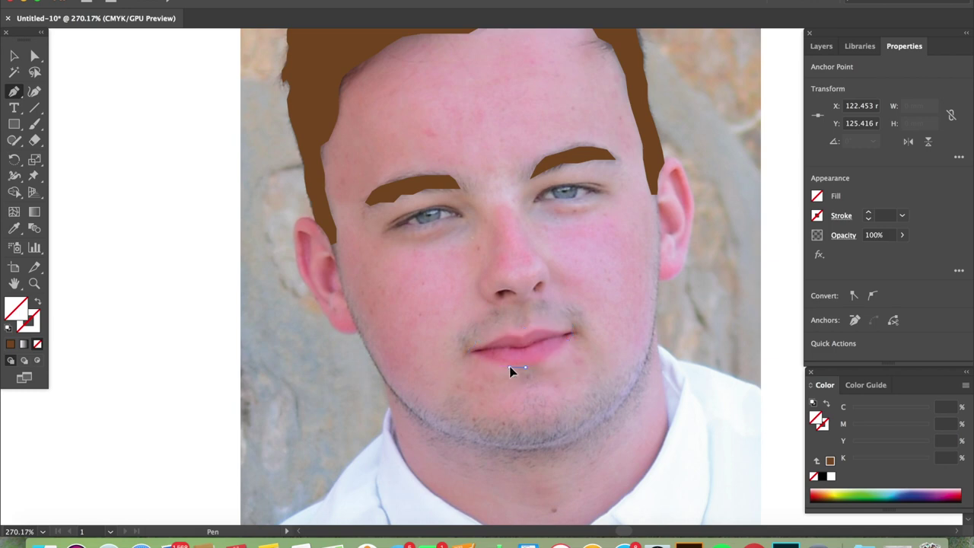
drag(470, 352, 471, 358)
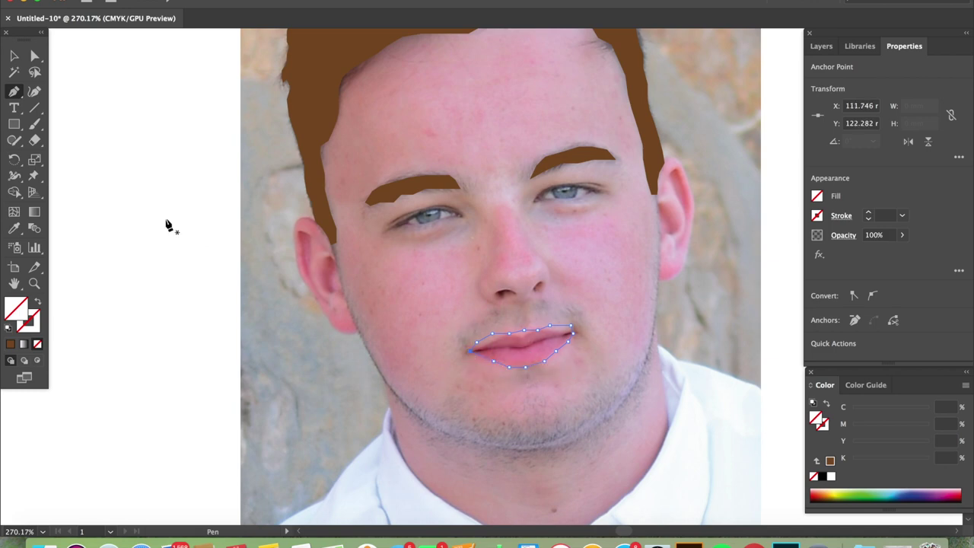
- Fill the mouth shape white, fit the artboard in view, and select the beard outline
click(816, 197)
click(690, 244)
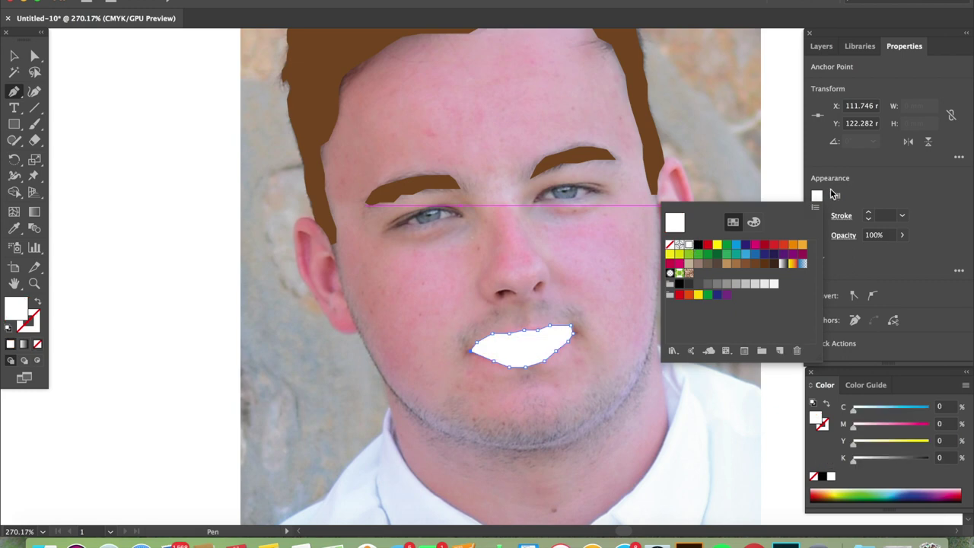
key(Escape)
key(v)
key(ctrl+0)
click(412, 287)
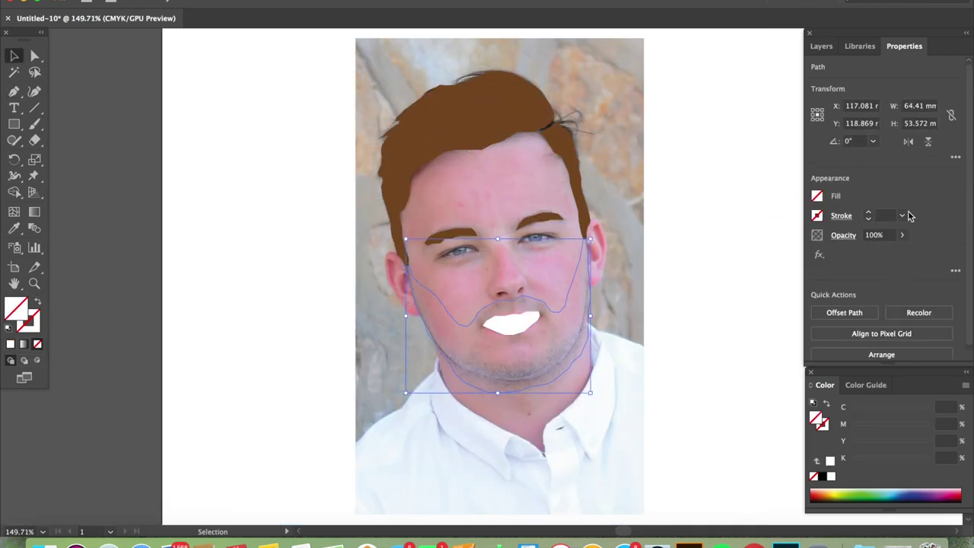
- Fill the beard outline brown, then select it together with the white mouth shape
click(816, 196)
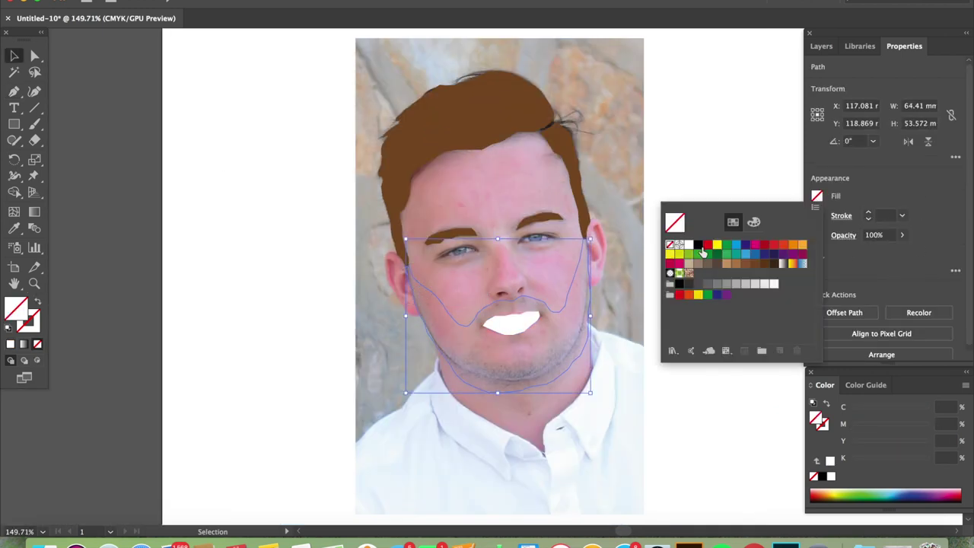
click(757, 266)
click(725, 154)
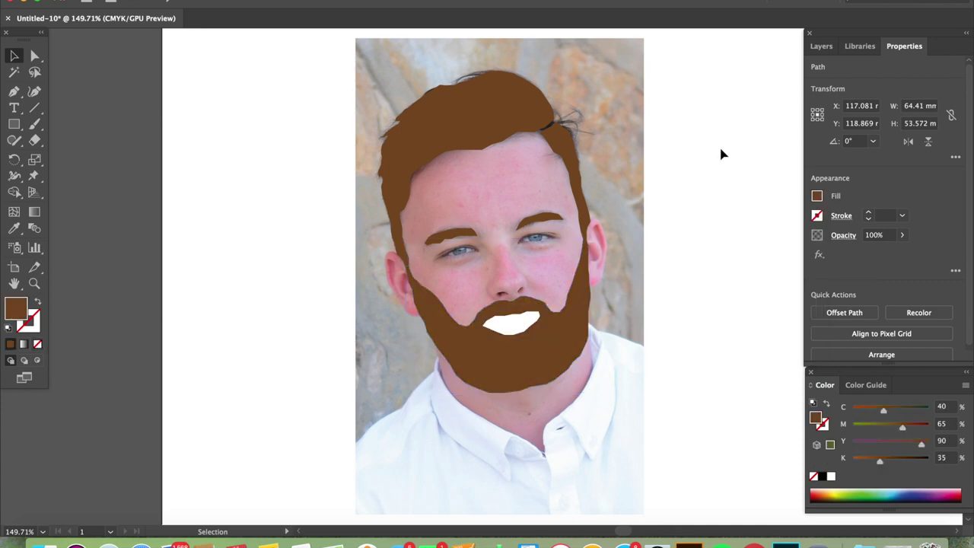
click(529, 323)
shift+click(572, 323)
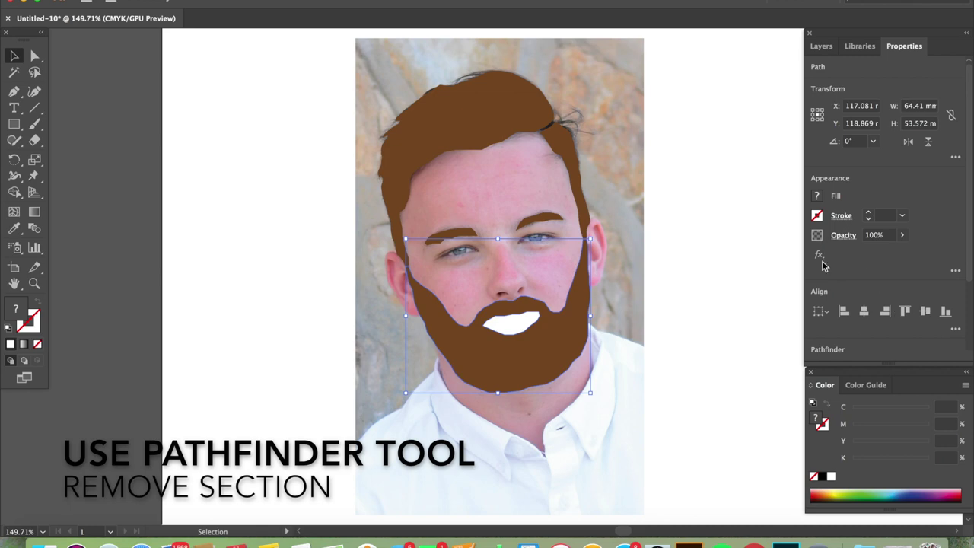
- Subtract the mouth from the beard with Pathfinder Minus Front
click(373, 0)
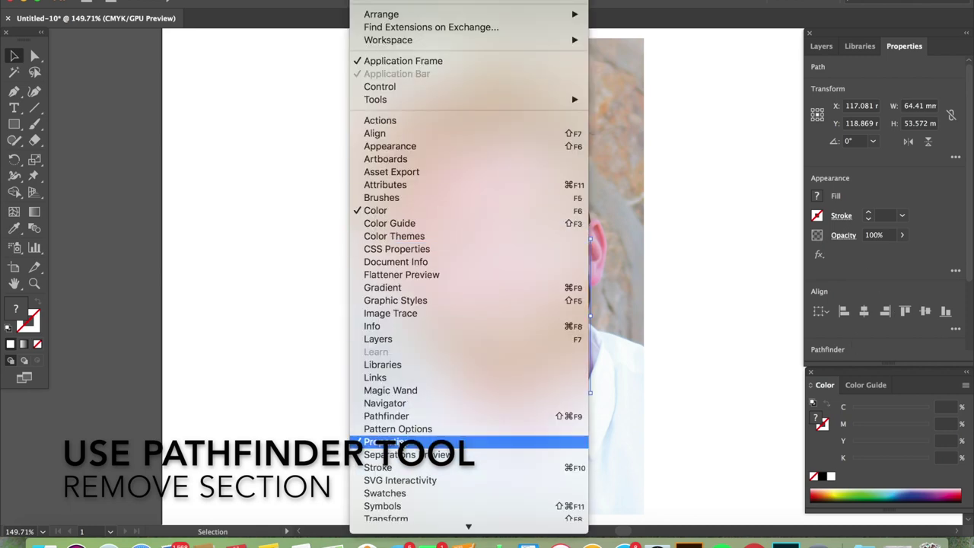
click(410, 418)
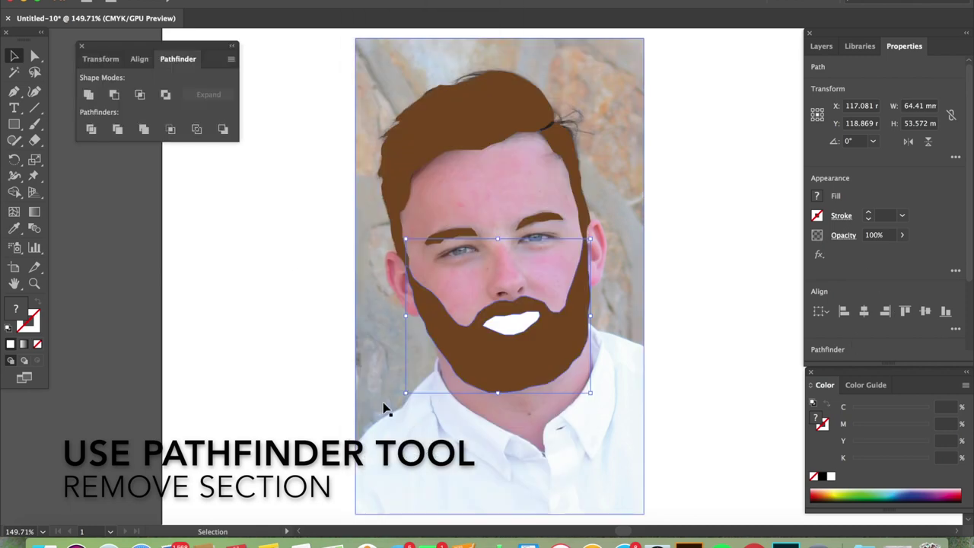
click(112, 97)
click(318, 272)
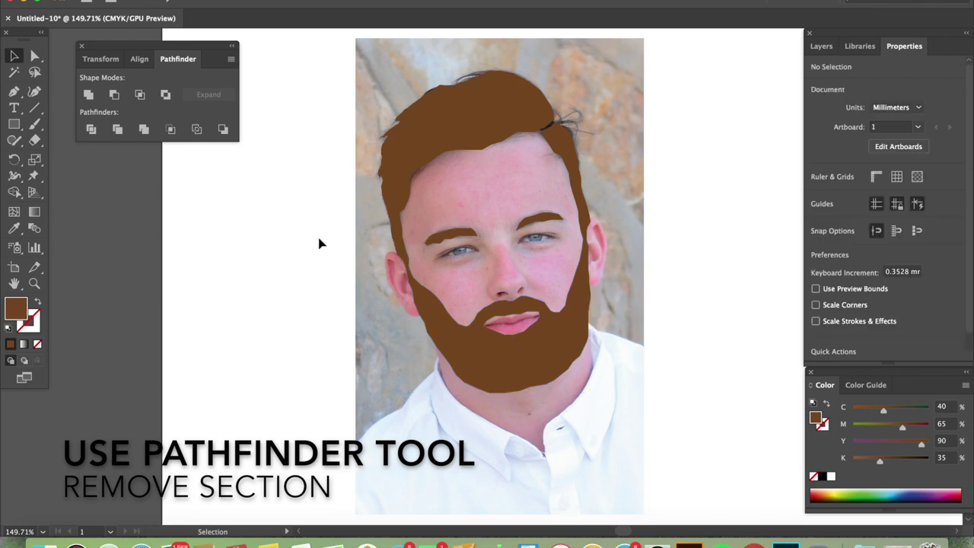
click(82, 47)
- Delete the reference photo from the artboard
click(598, 98)
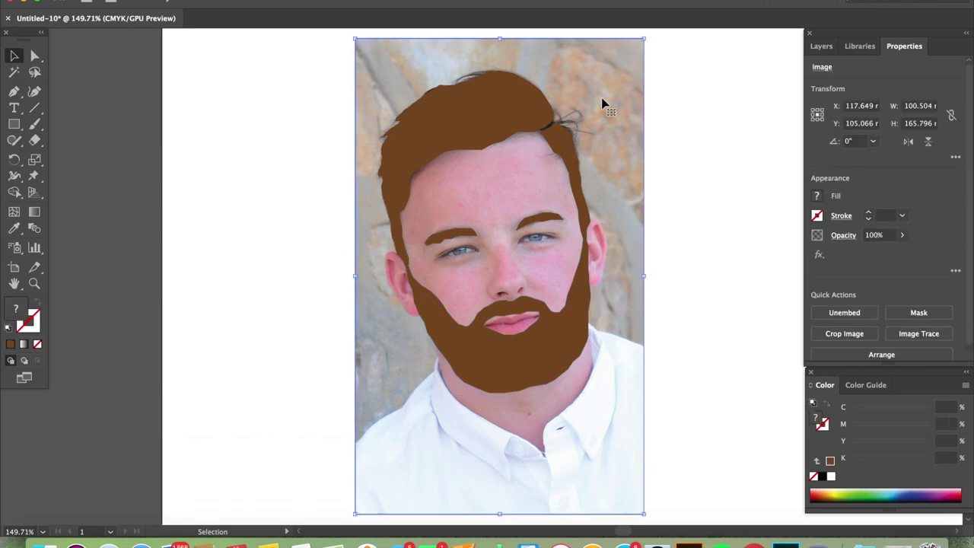
key(Delete)
scroll(602, 104, down, 3)
click(569, 378)
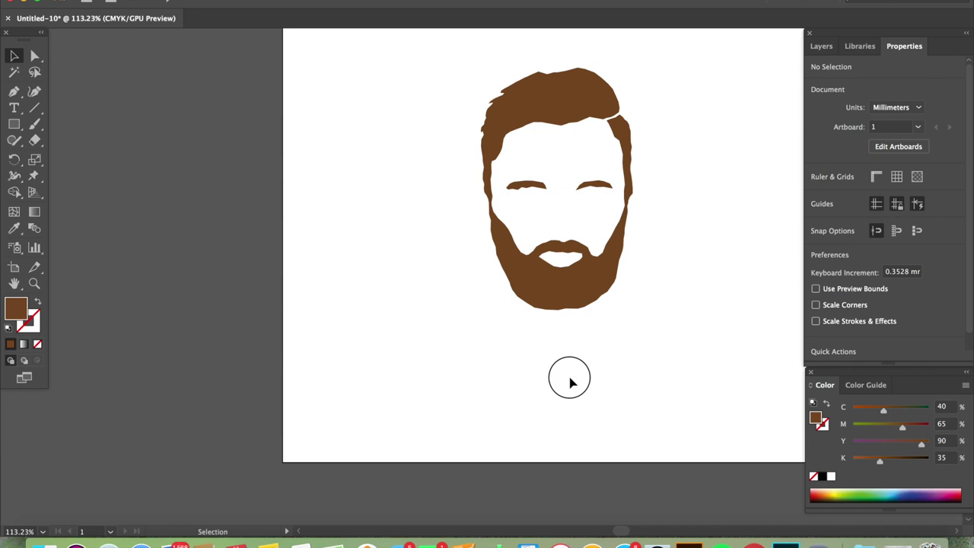
- Type 'BarberShop' below the face, enlarge it, and centre it under the beard
click(14, 109)
click(544, 325)
key(BackSpace)
text(rberShop)
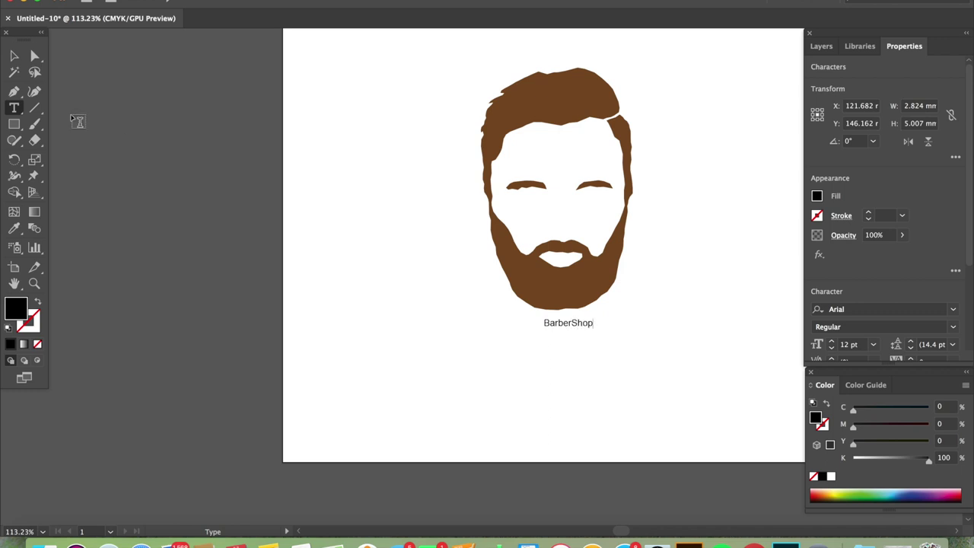
click(13, 54)
drag(595, 332, 782, 371)
drag(679, 341, 587, 348)
- Set the BarberShop text to the Barbershop in Thailand script font
key(t)
drag(683, 344, 355, 351)
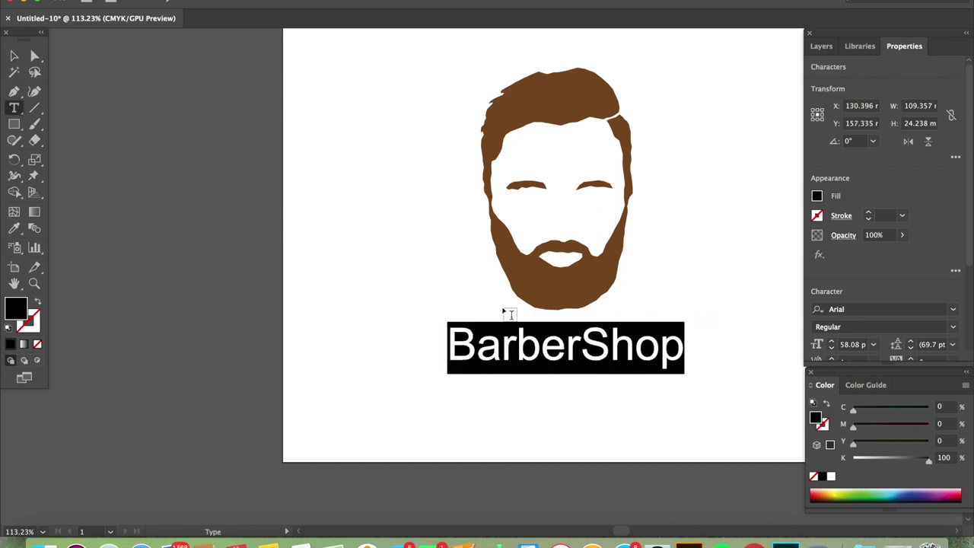
click(846, 308)
text(barv)
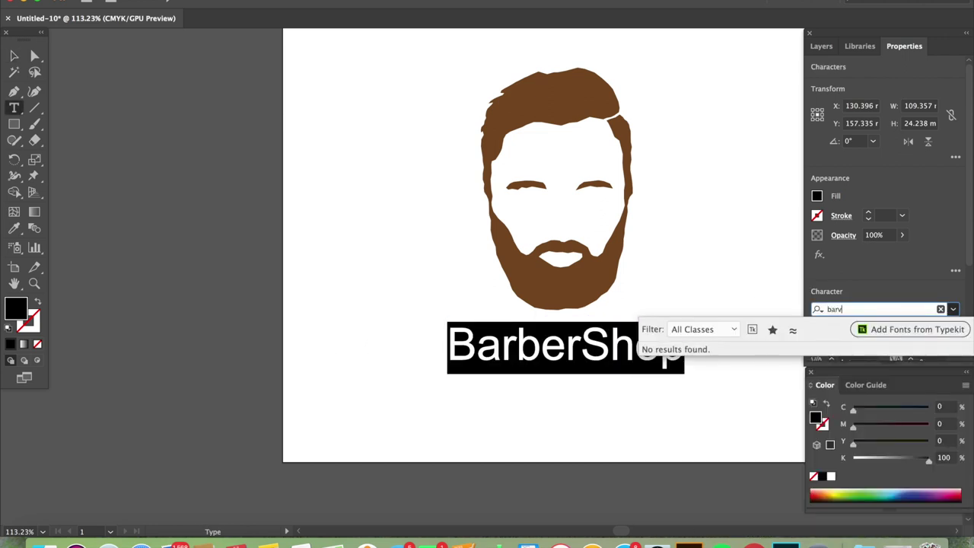
key(BackSpace)
click(815, 362)
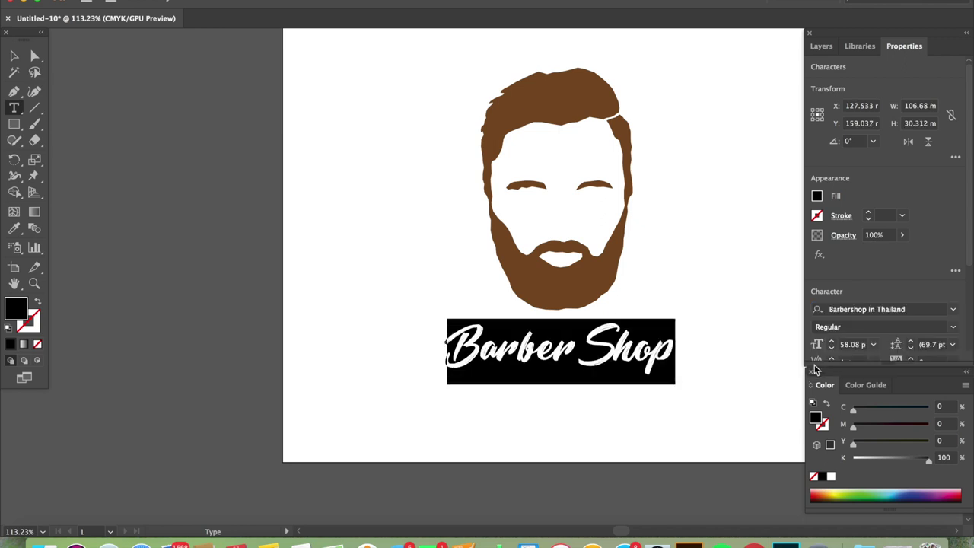
click(13, 56)
- Nudge the Barber Shop text slightly up and colour it dark red
click(644, 244)
drag(625, 350, 632, 342)
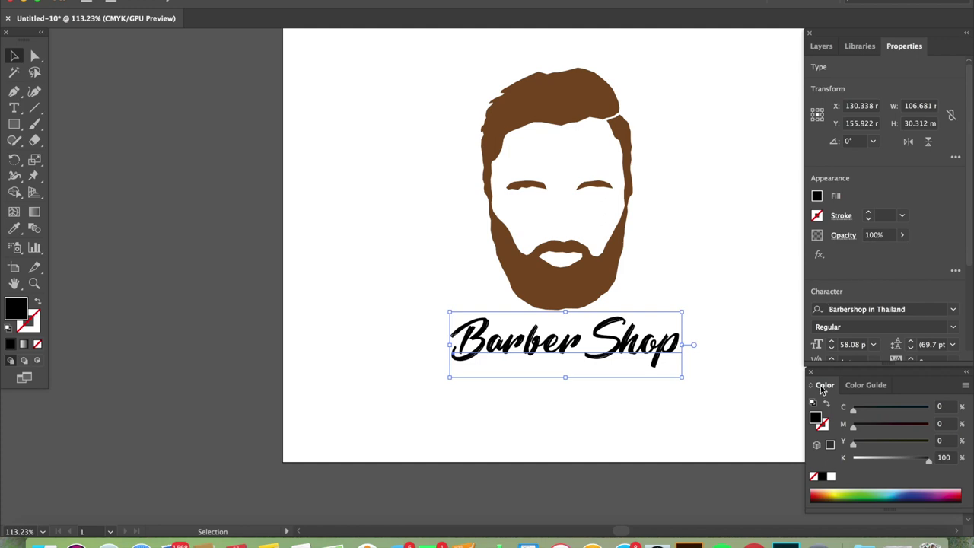
click(822, 498)
click(709, 276)
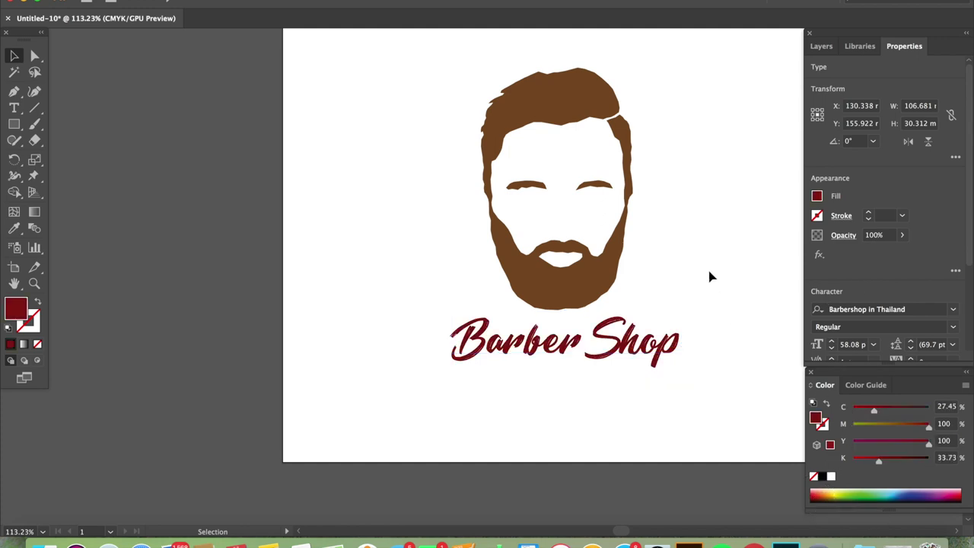